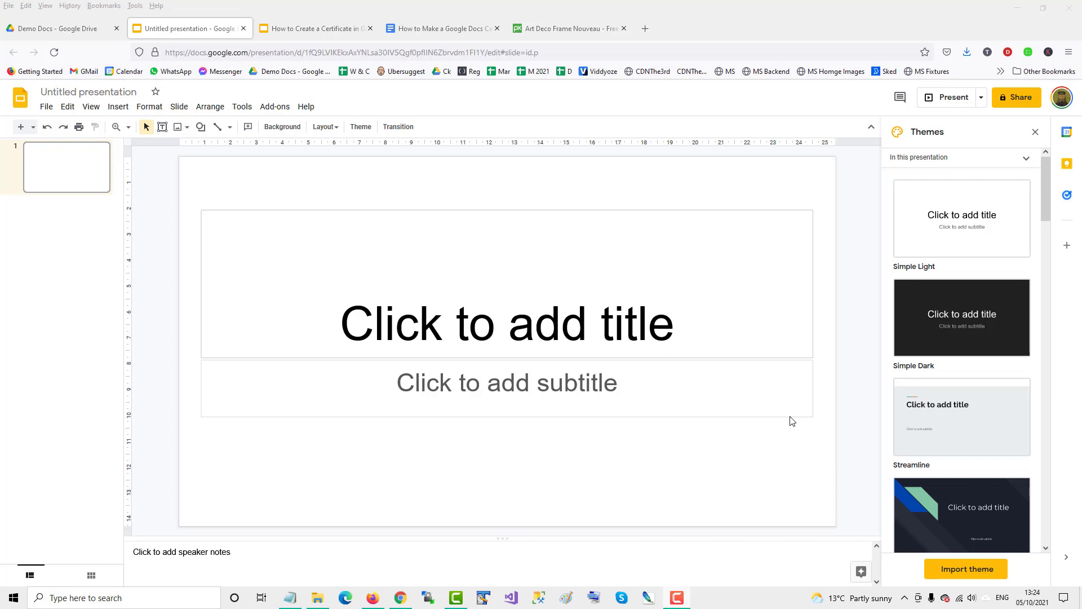
Delete the subtitle placeholder and put the caret in the empty title box
click(680, 399)
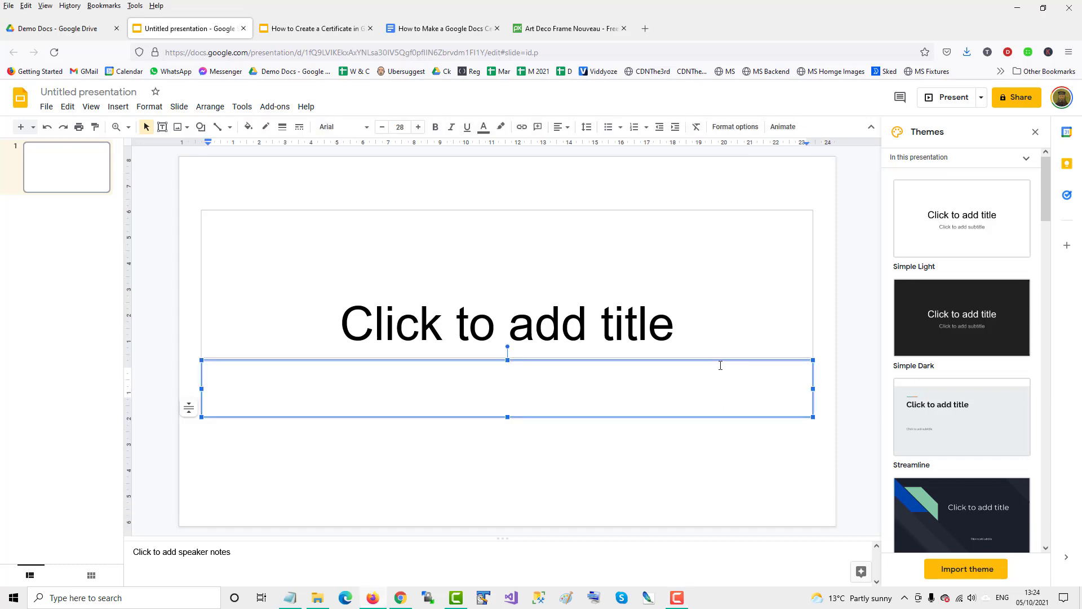
click(722, 361)
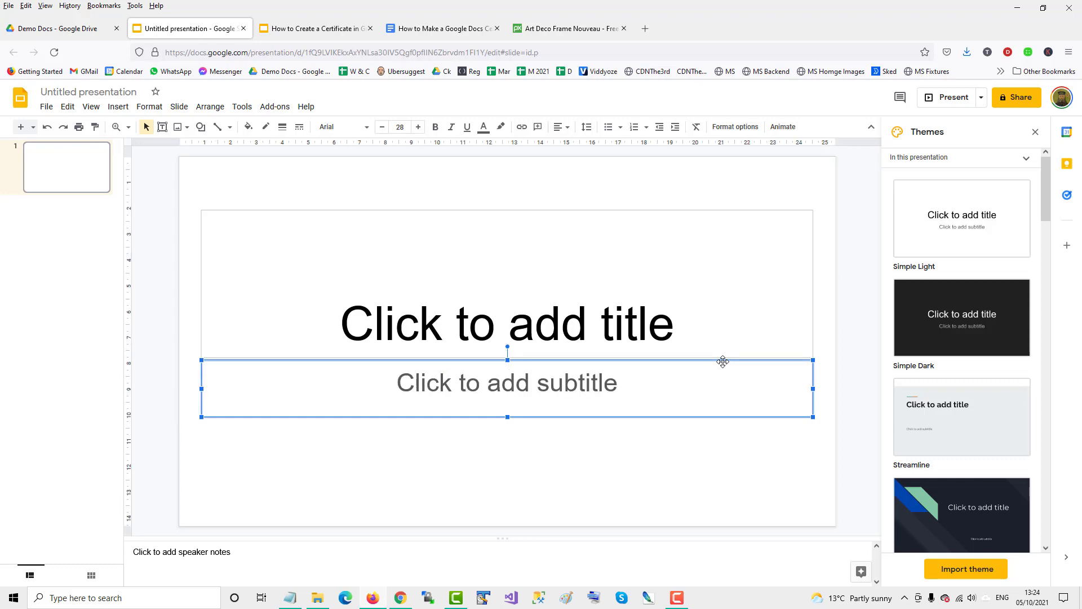
key(Delete)
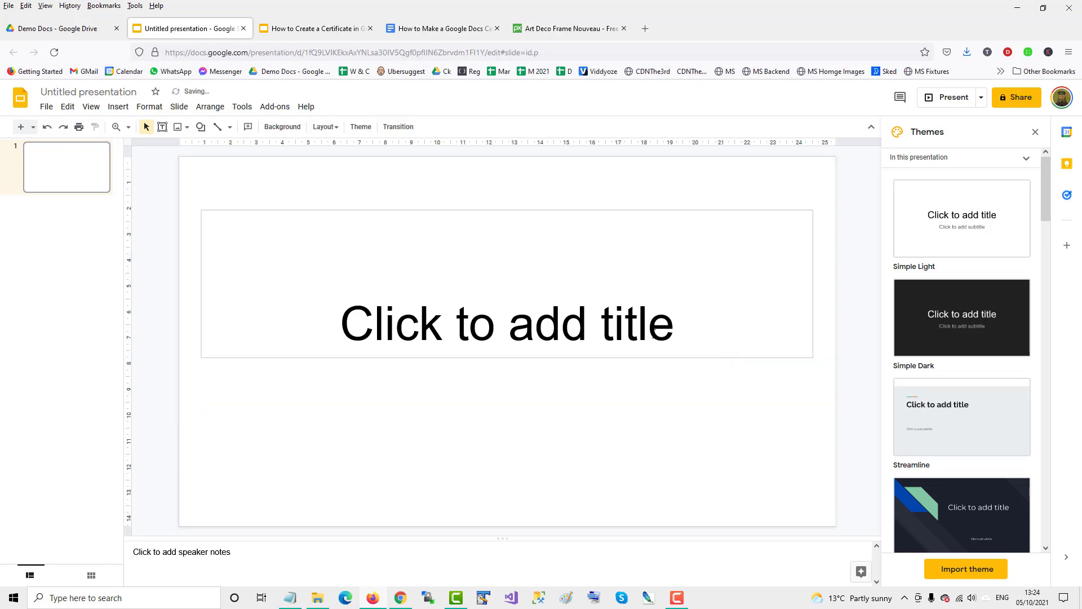
click(593, 326)
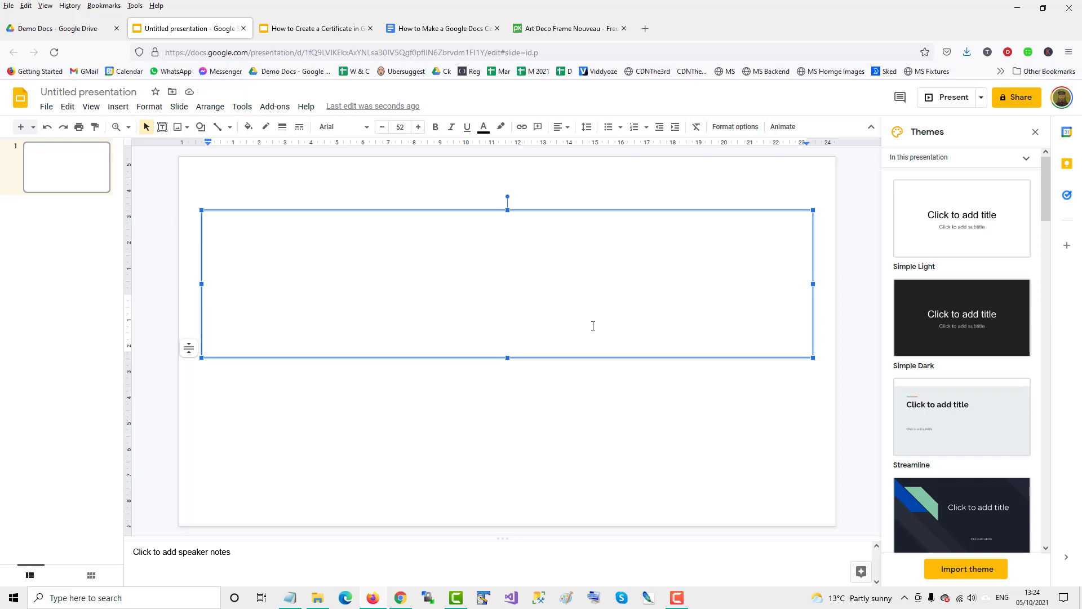
Paste the 'Certificate of Training' text into the title box and stretch the box so every line fits
key(ctrl+v)
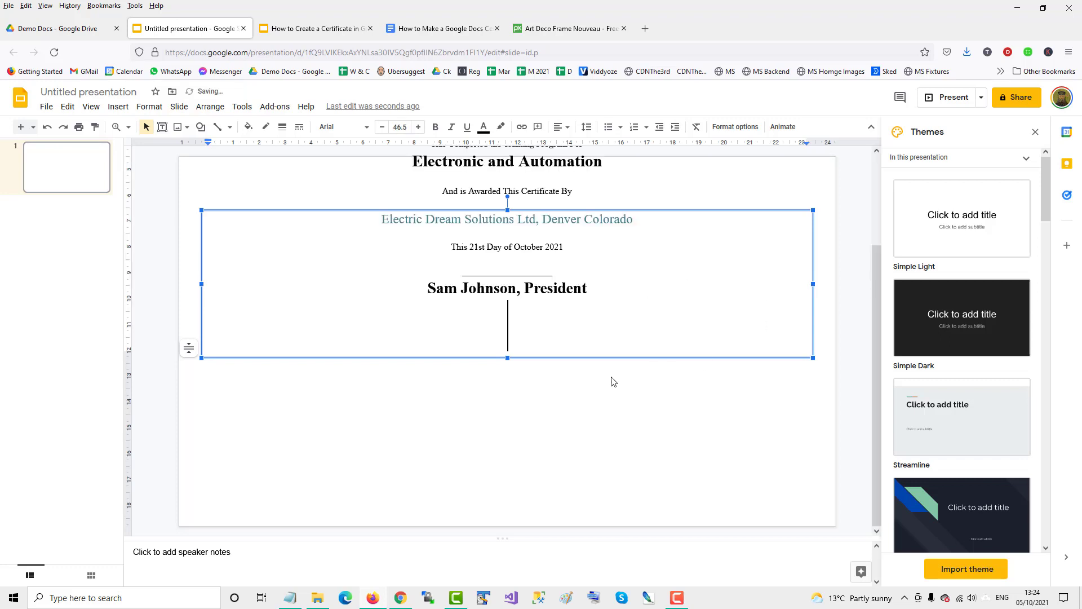
drag(508, 359, 517, 524)
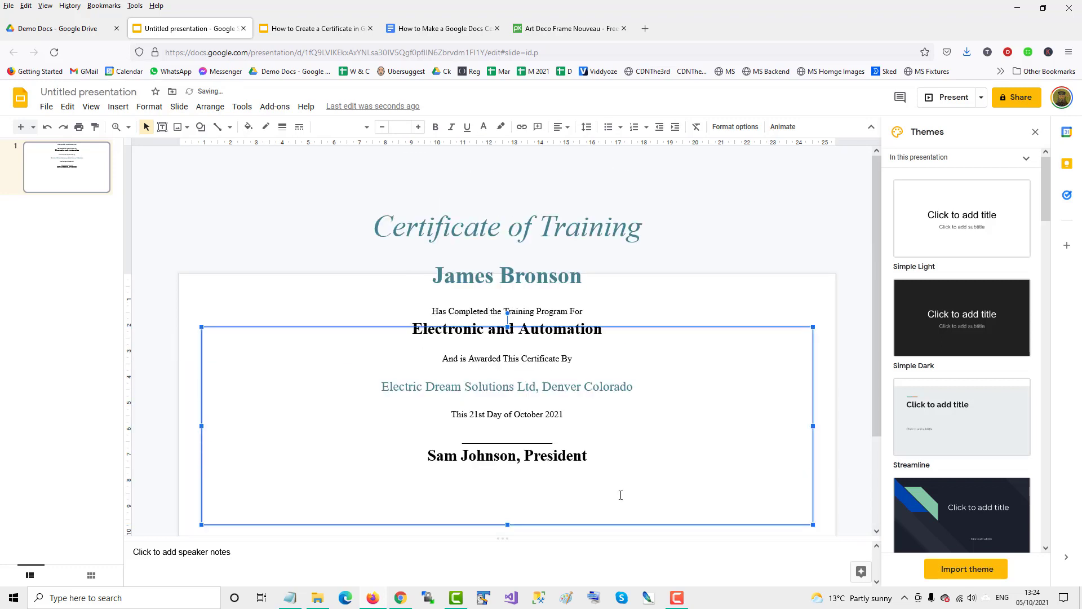
drag(878, 314, 875, 442)
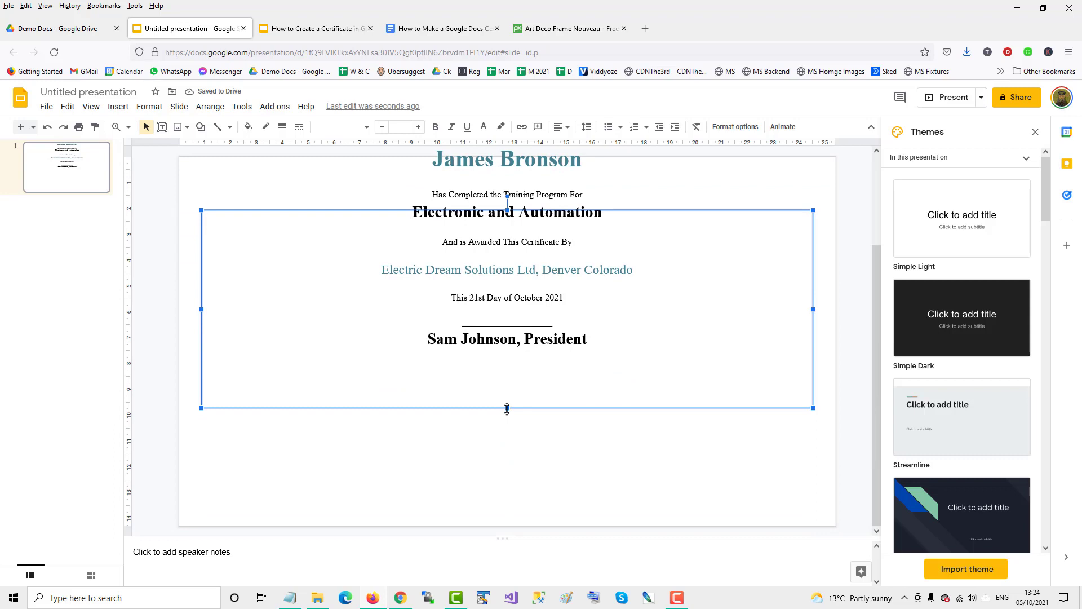
drag(507, 409, 508, 505)
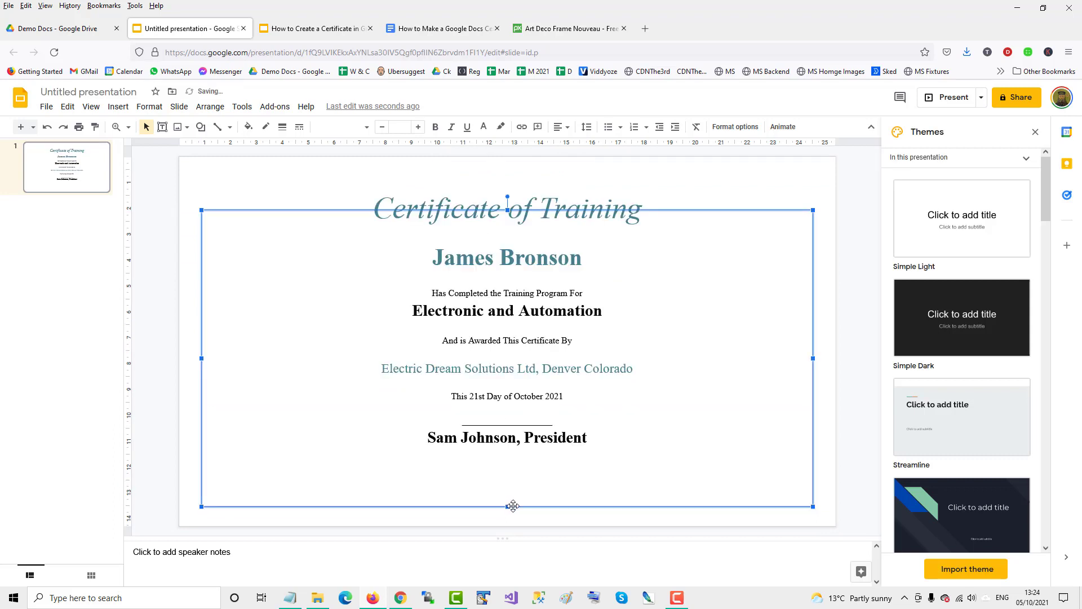
click(587, 241)
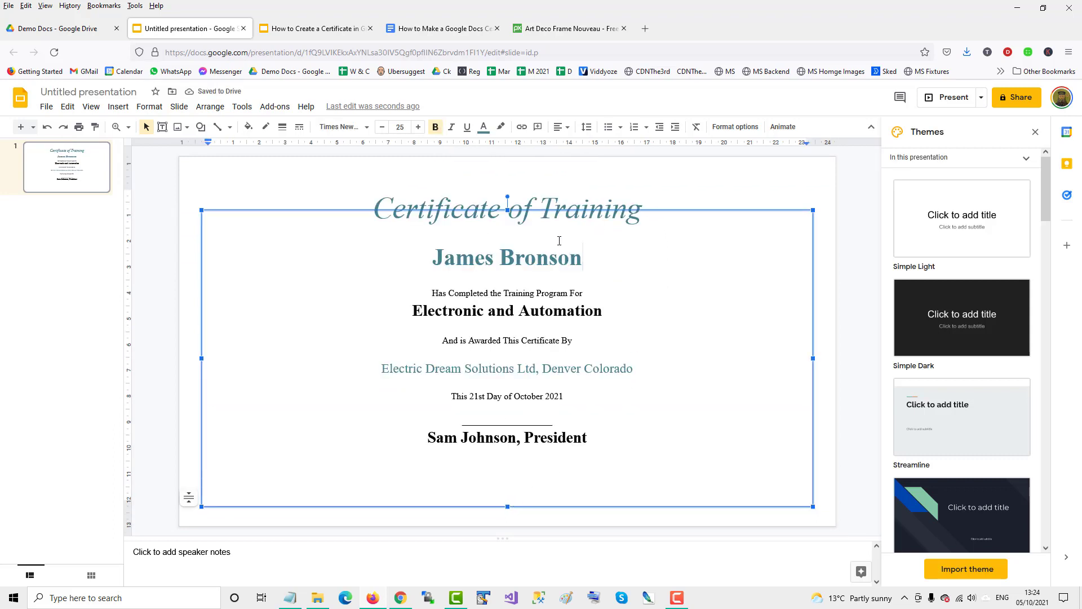
shift+click(573, 271)
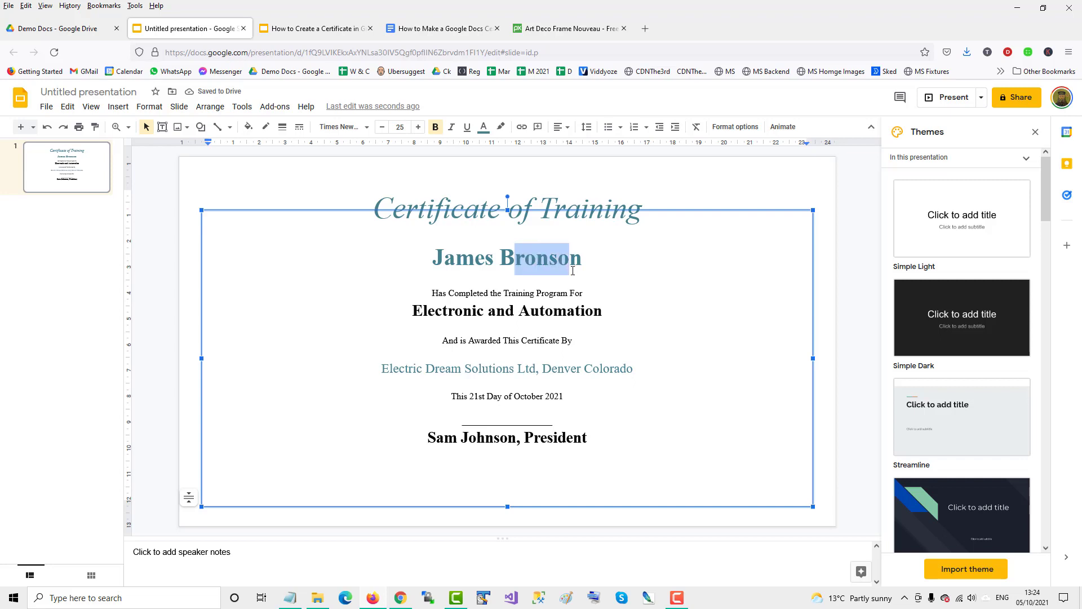
click(512, 313)
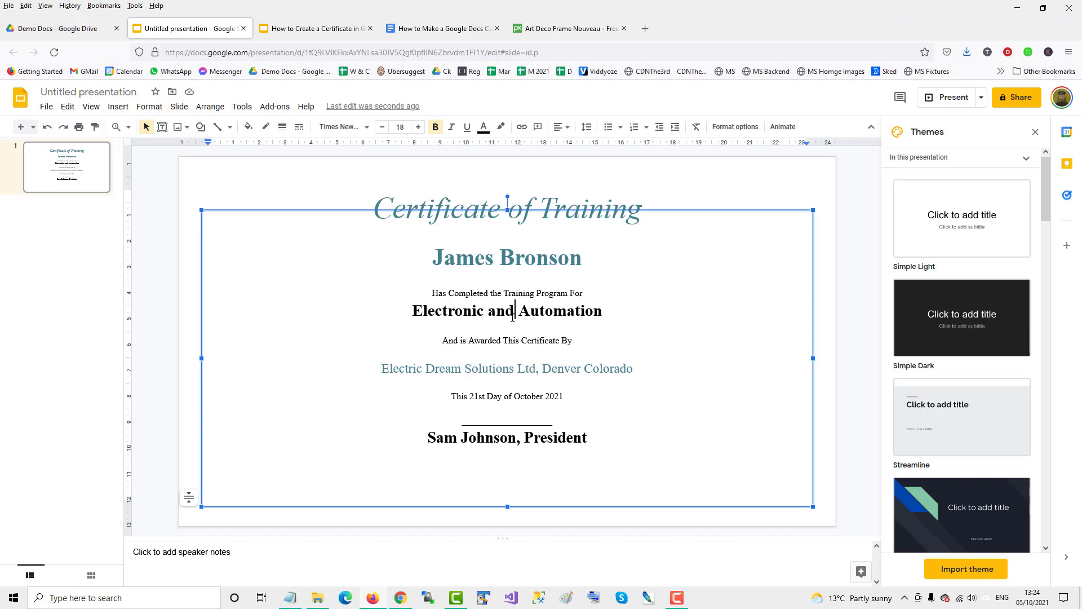
key(Up)
key(Up)
Select the certificate text box as an object and move it slightly higher on the slide
click(754, 203)
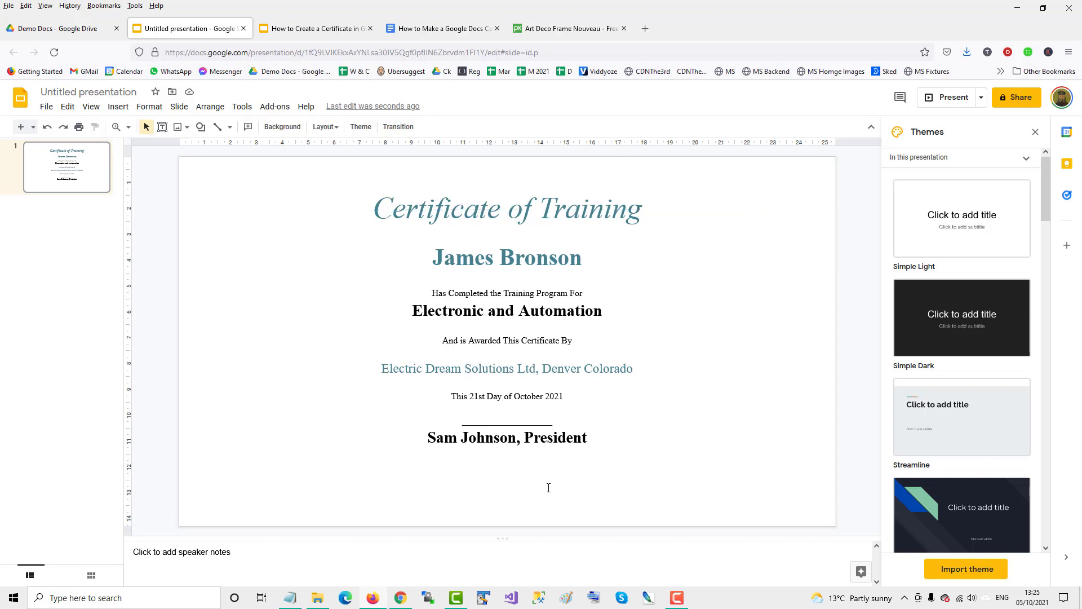
click(535, 424)
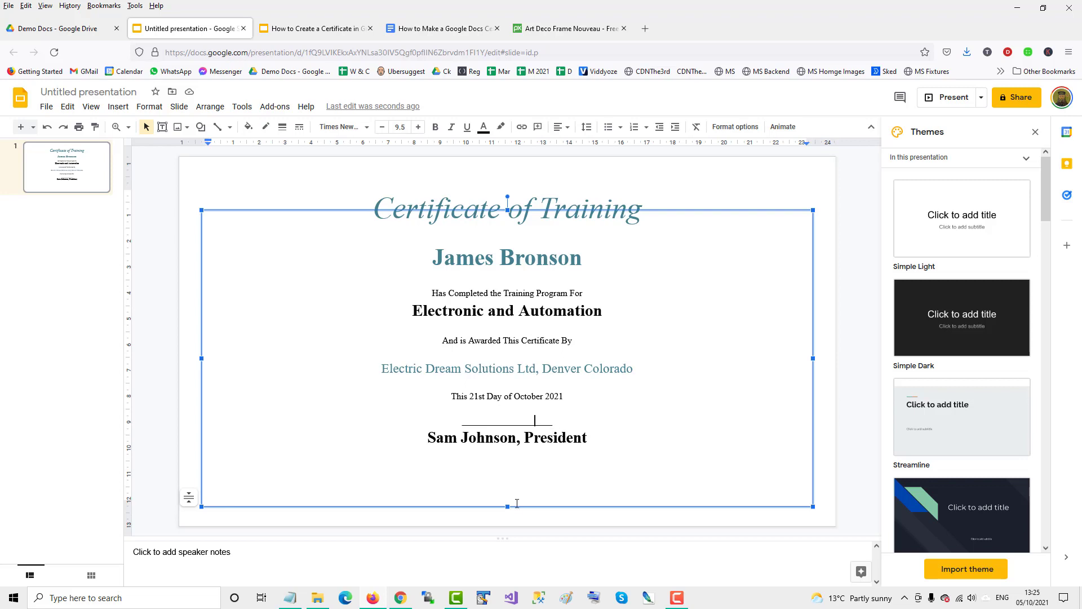
click(509, 500)
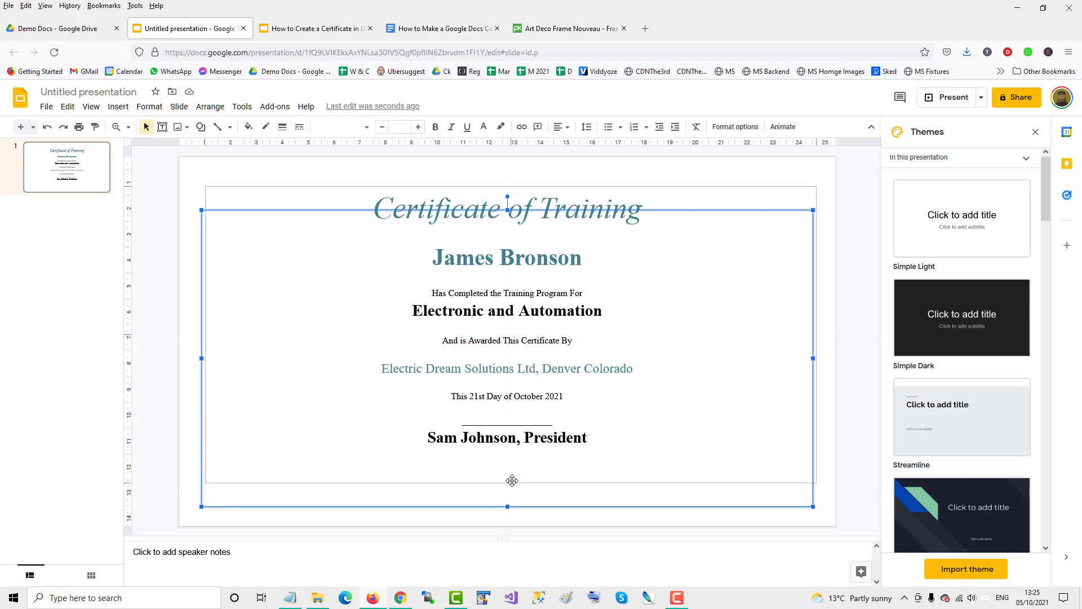
drag(512, 480, 512, 480)
click(577, 448)
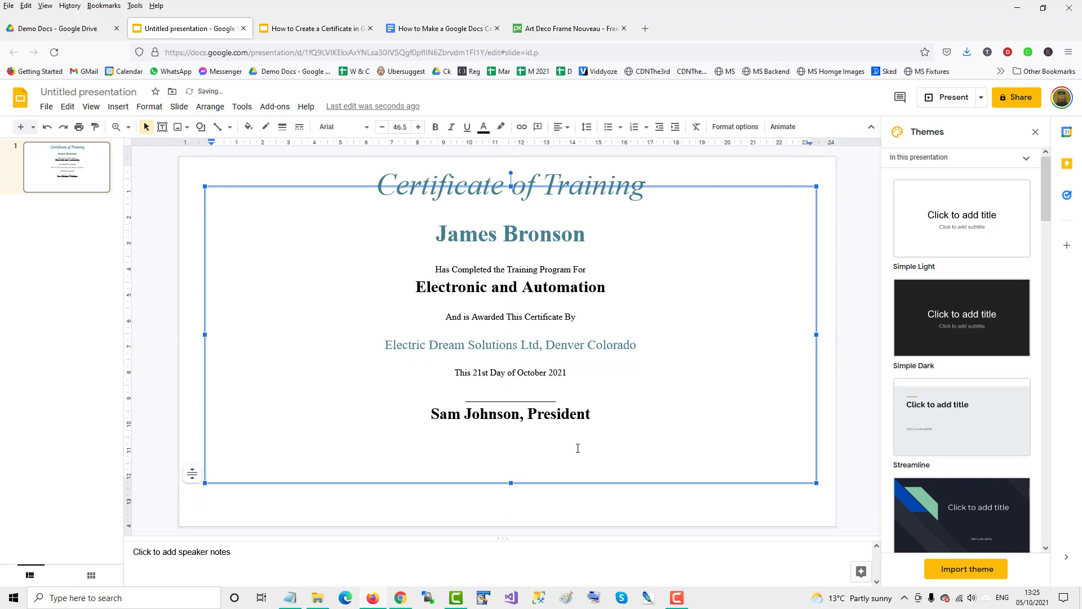
click(564, 501)
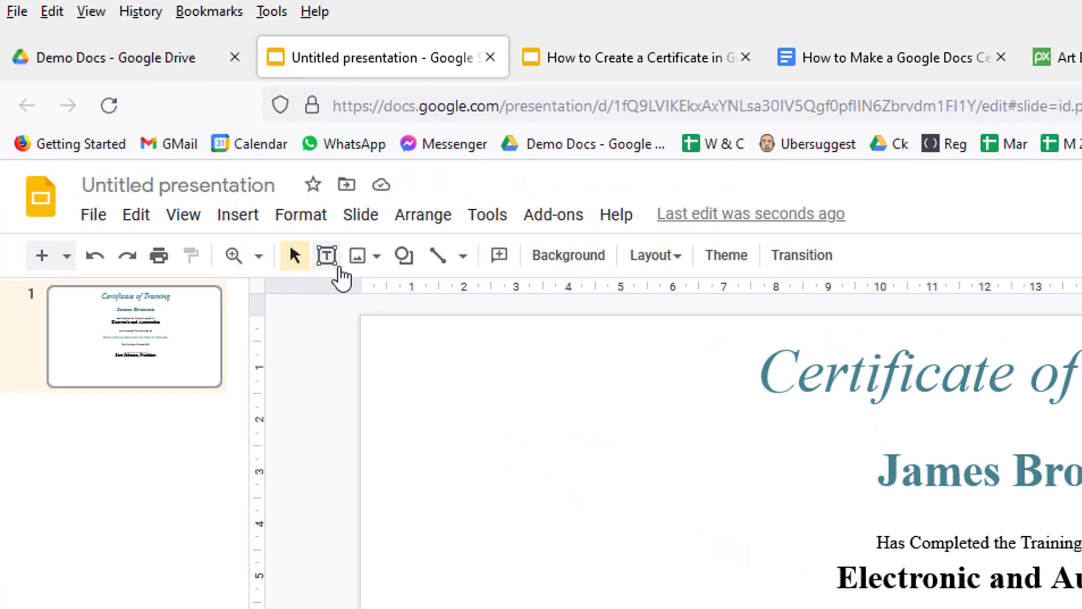
Draw an Up Ribbon callout banner across the slide below the signature line, nudged slightly down
click(404, 254)
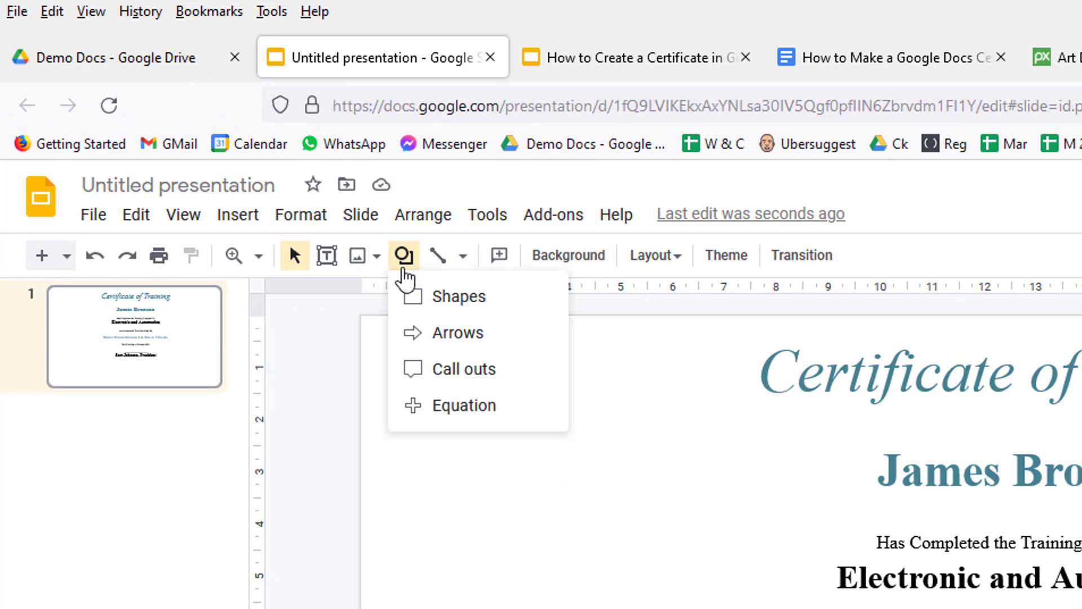
mouse_move(512, 389)
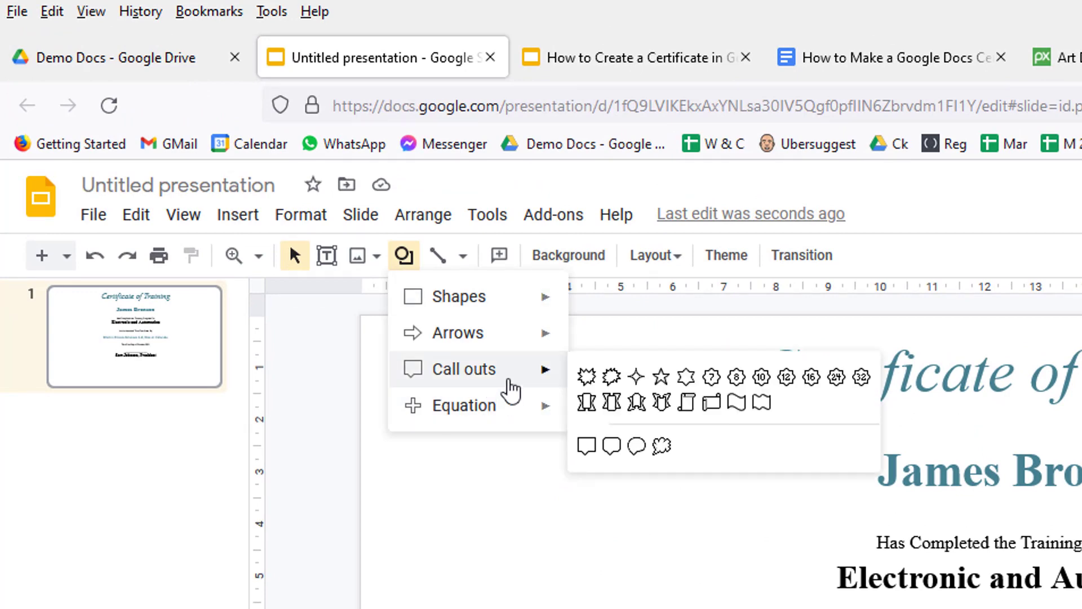
click(585, 403)
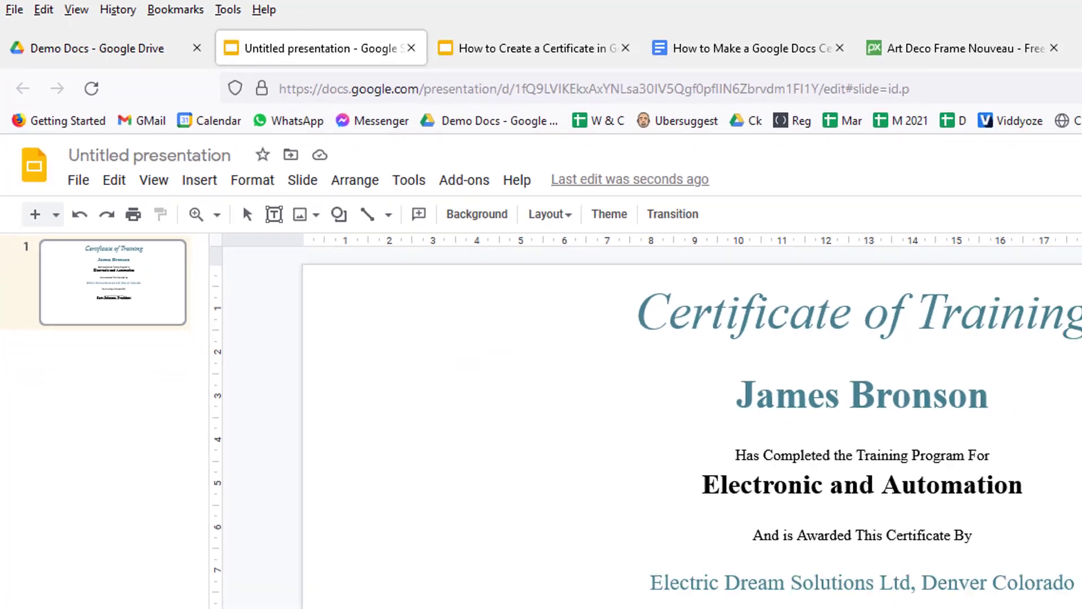
drag(293, 445, 738, 497)
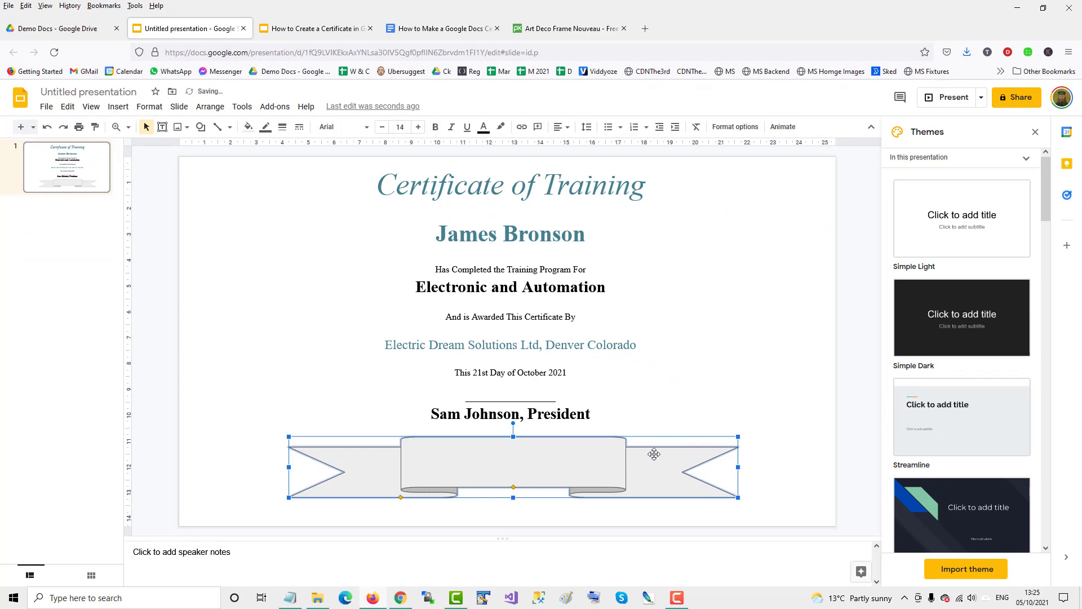
key(Down)
click(641, 415)
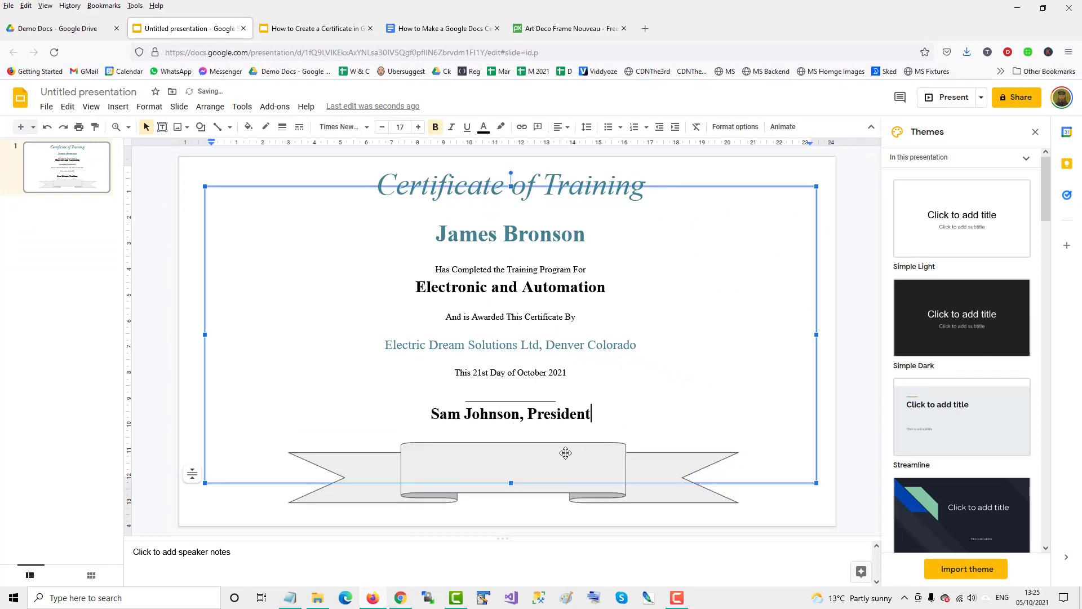
click(561, 457)
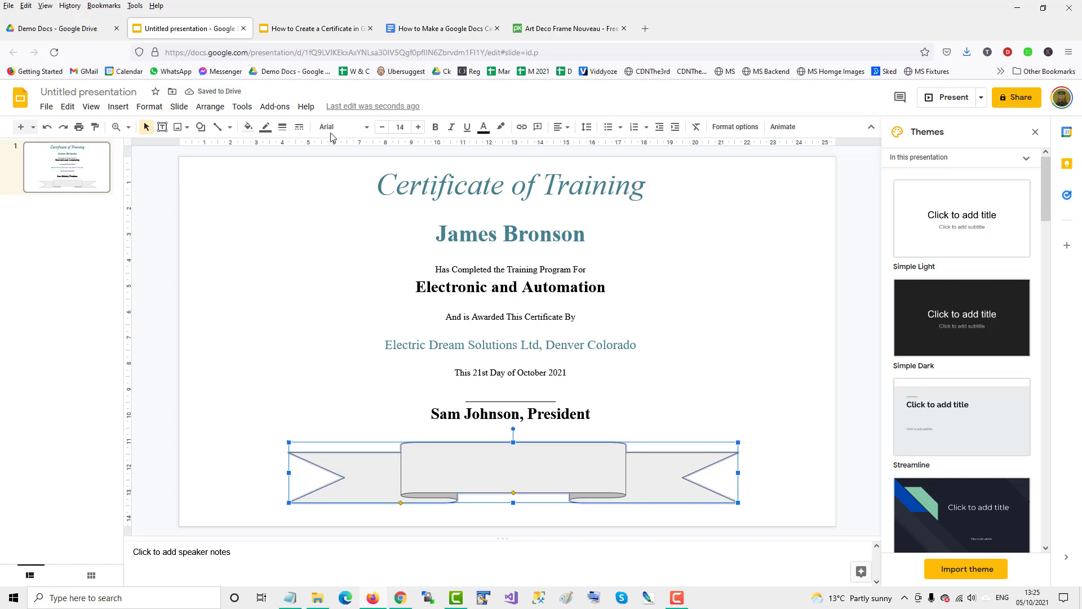
Draw a small oval in the centre panel of the ribbon banner
click(202, 128)
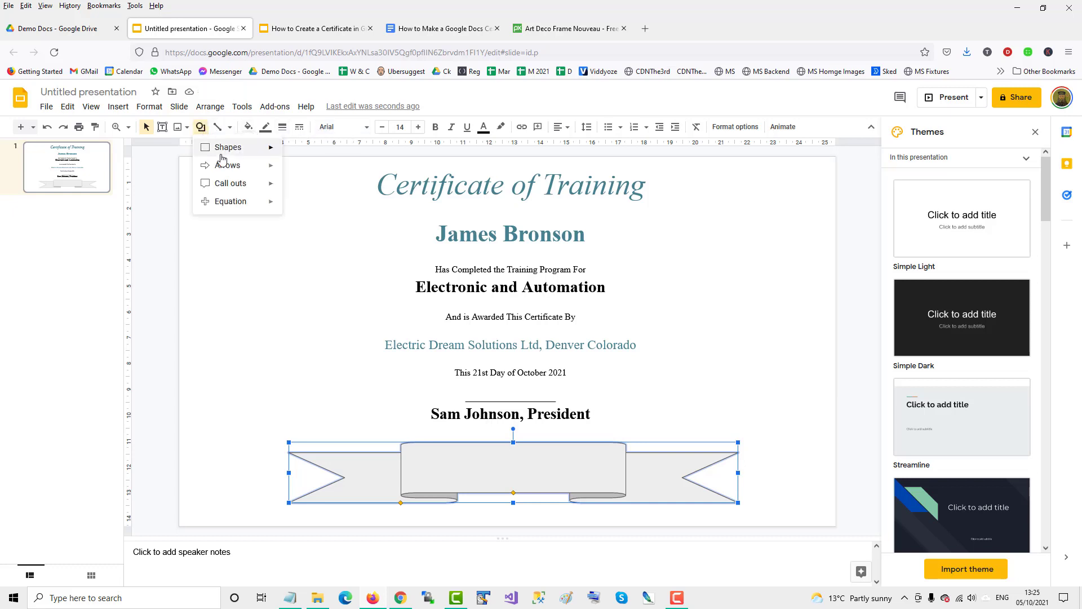
mouse_move(246, 166)
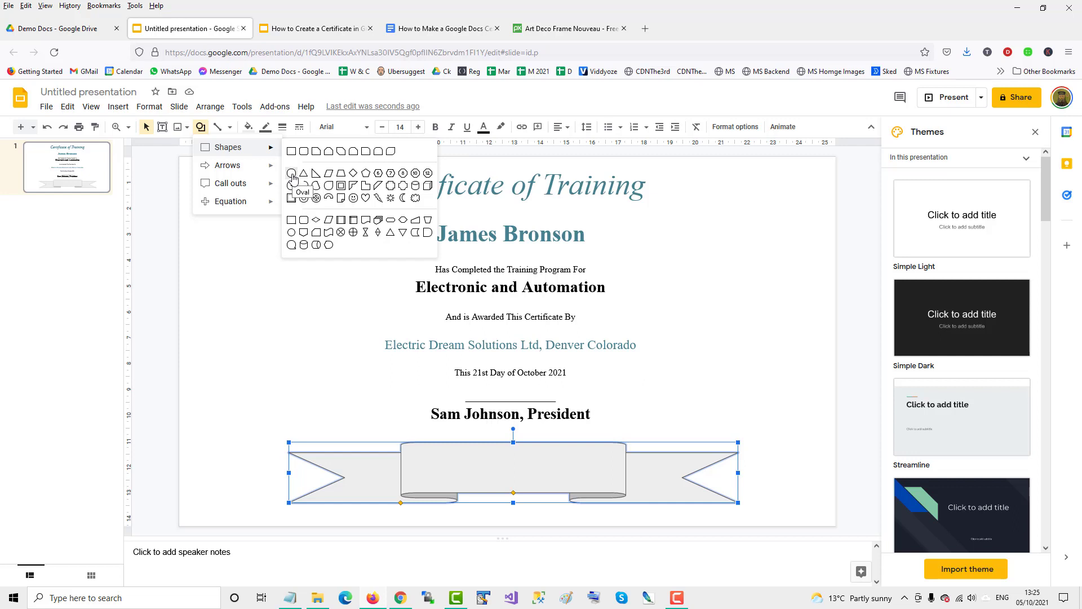
click(292, 175)
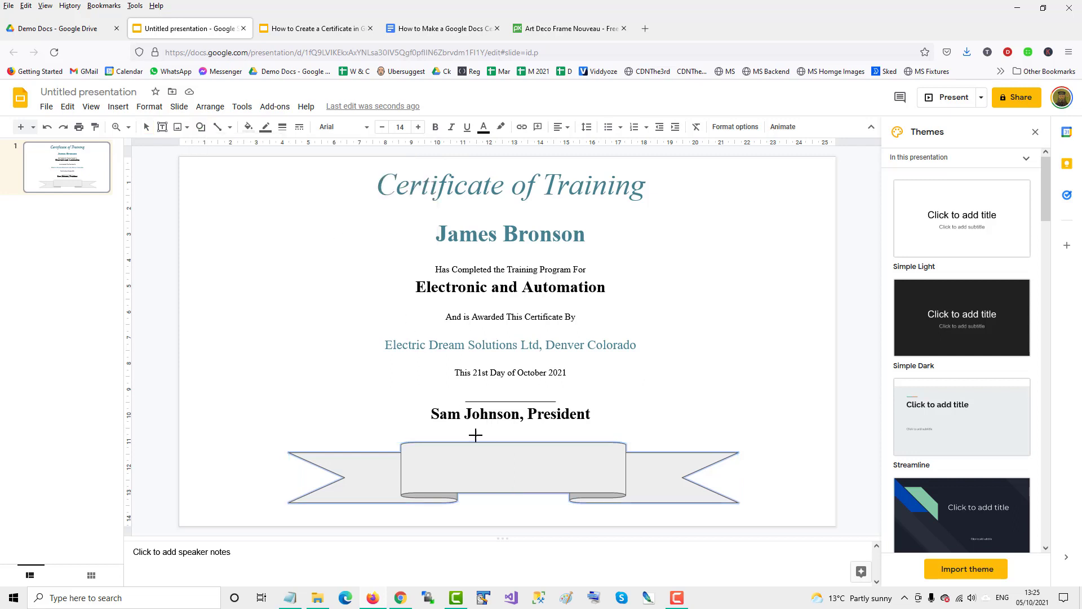
drag(483, 445, 535, 490)
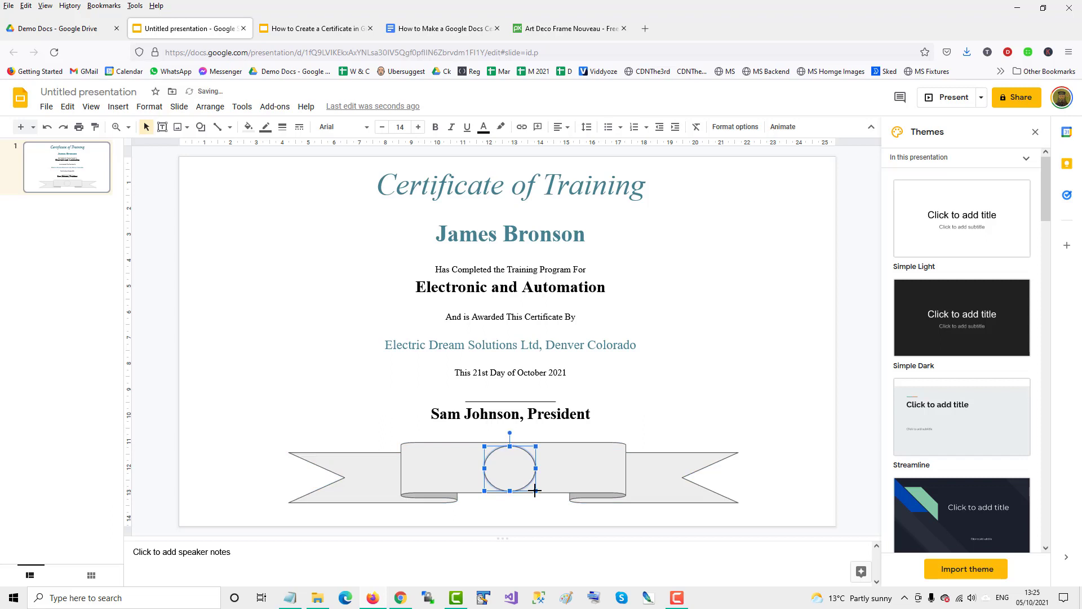
click(651, 411)
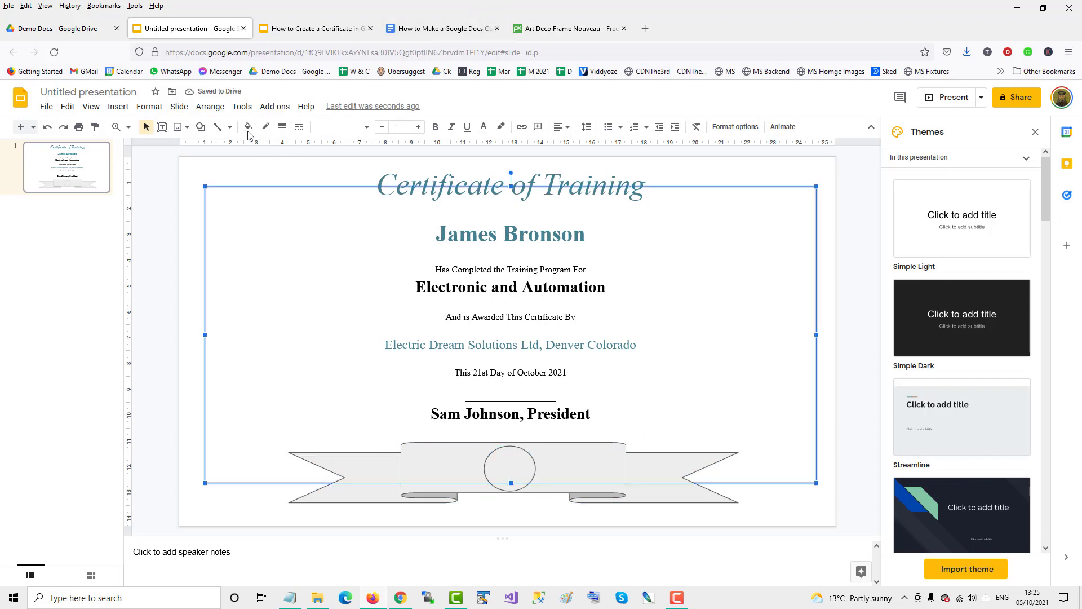
Draw the last starburst callout shape over the ribbon's central oval
click(201, 128)
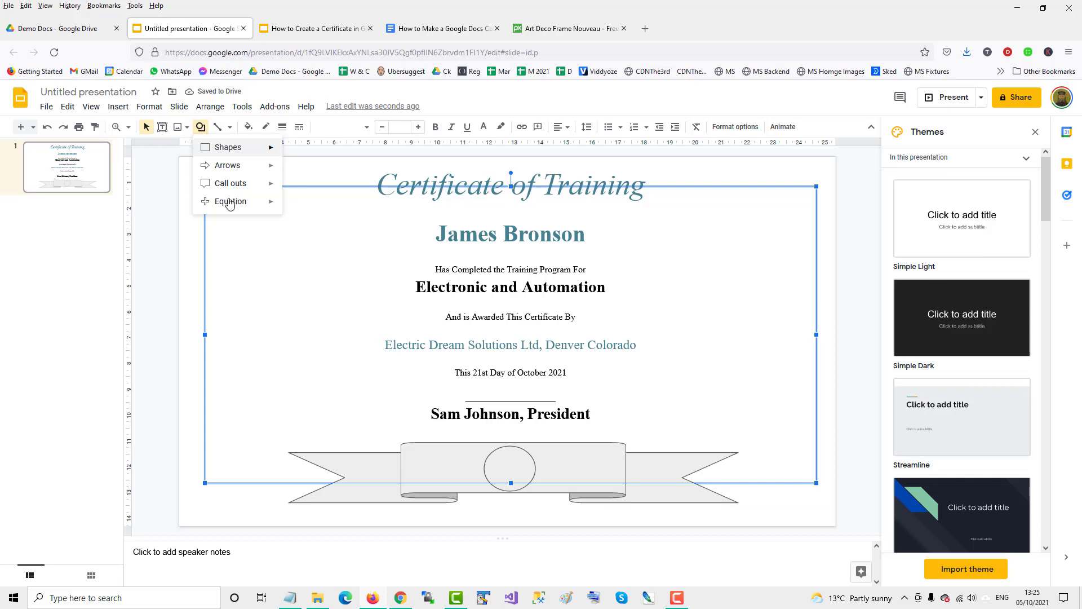
mouse_move(248, 193)
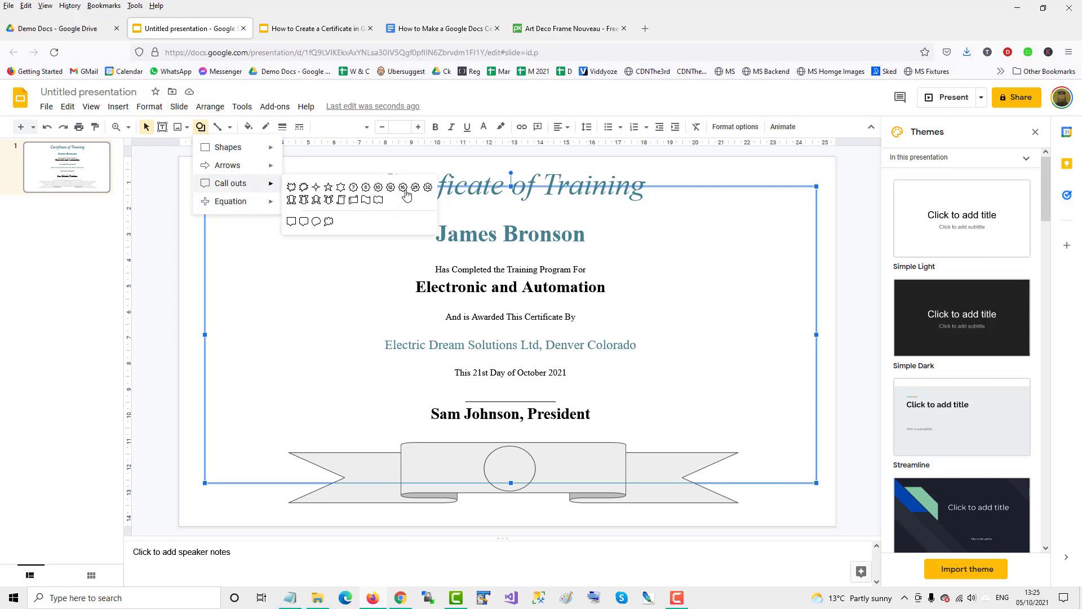
click(428, 186)
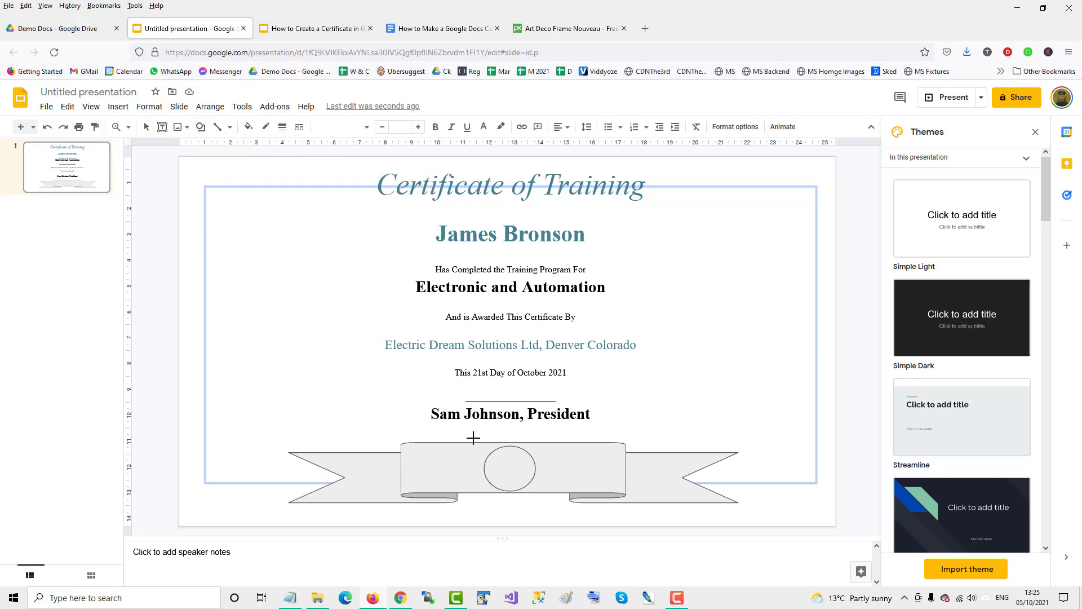
drag(474, 438, 523, 485)
Send the starburst seal one layer backwards, behind the oval
right_click(522, 485)
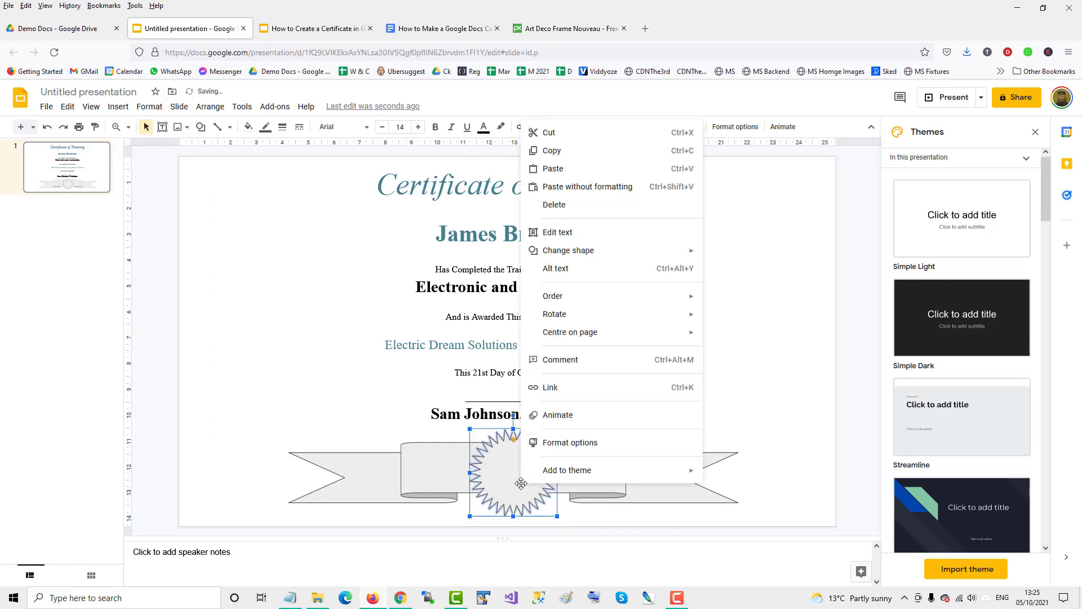
mouse_move(662, 298)
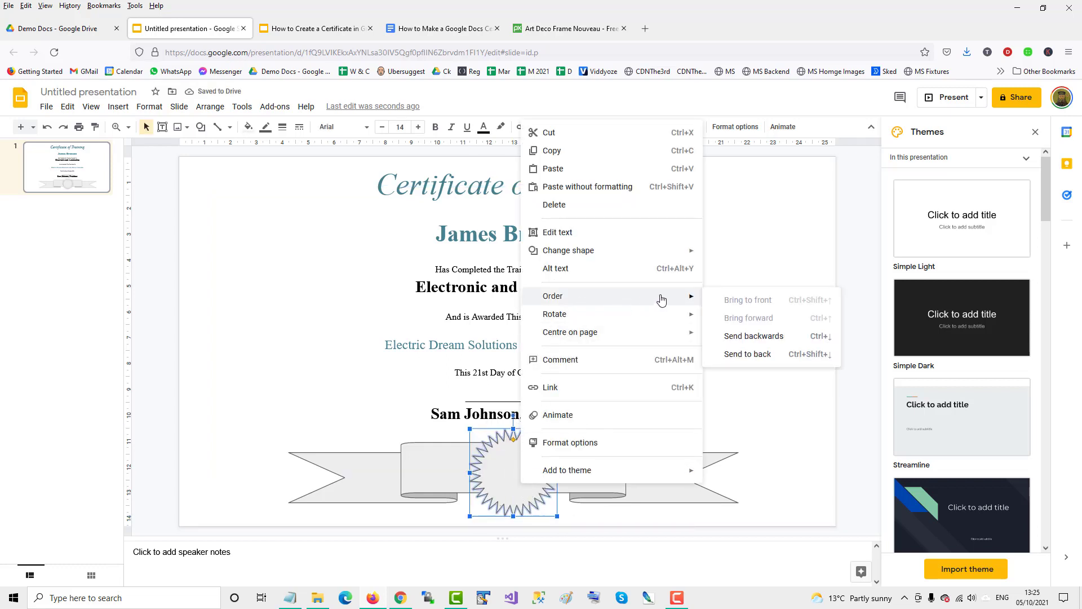
click(745, 336)
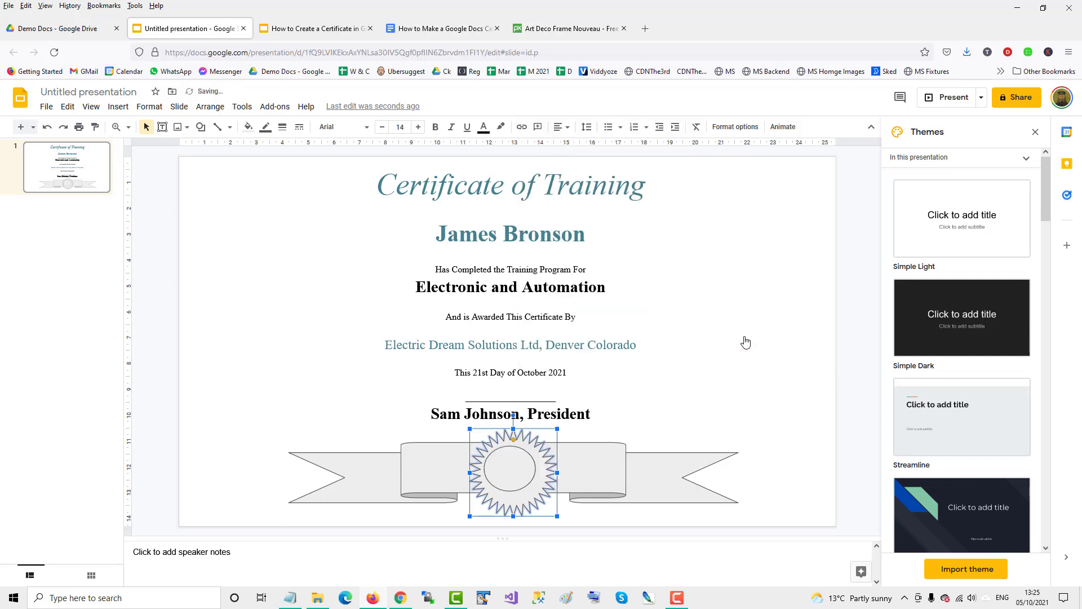
Move the oval so it sits centred on the starburst seal
click(511, 475)
mouse_move(510, 475)
mouse_down()
mouse_move(519, 482)
mouse_move(515, 469)
mouse_up()
click(635, 426)
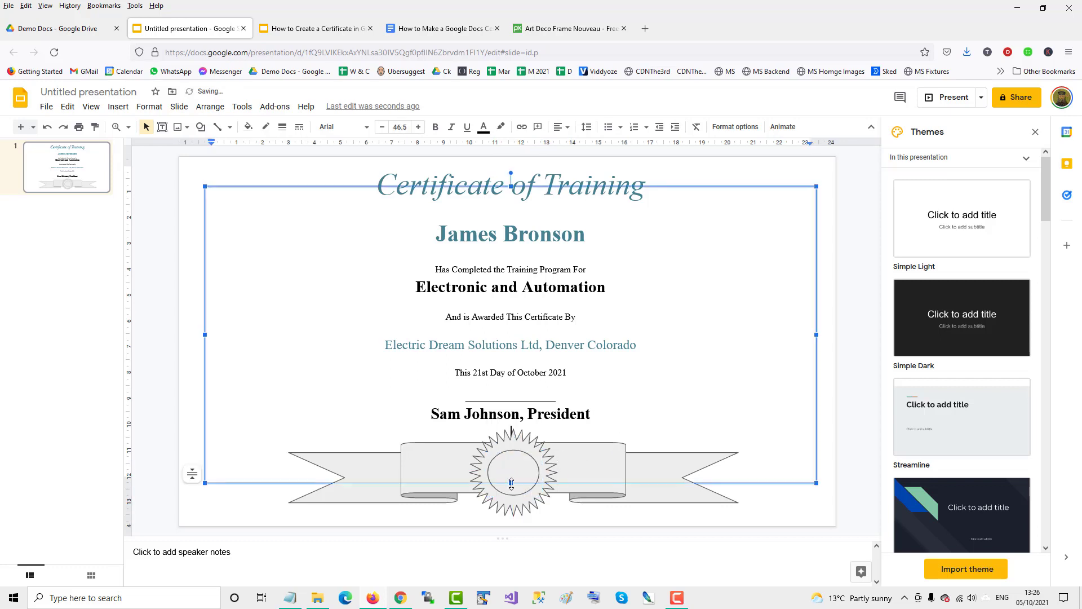
click(514, 476)
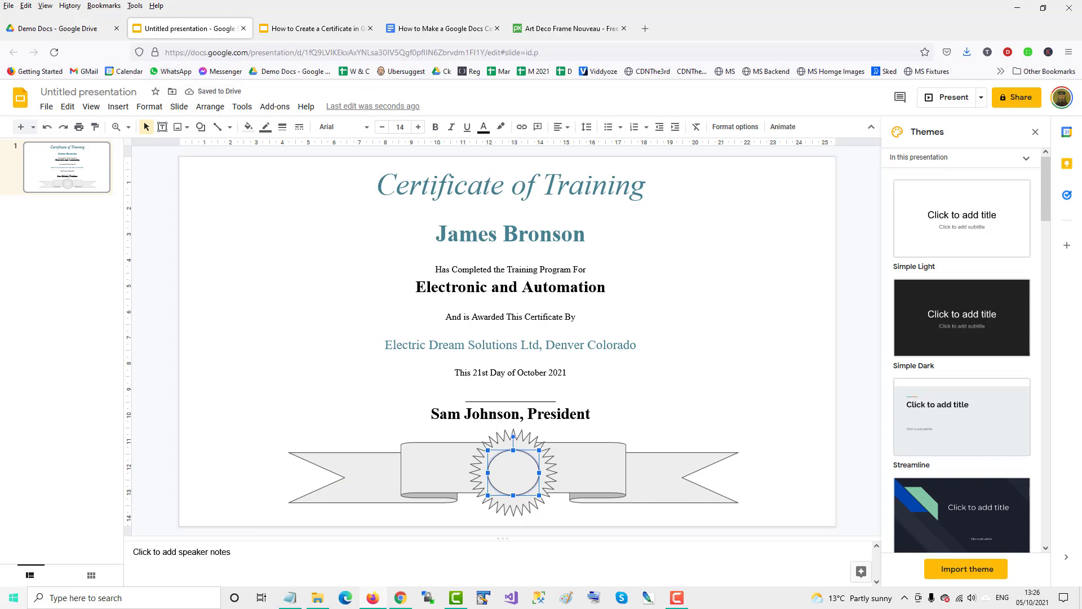
Draw a smaller oval inside the seal's central circle to form concentric rings
click(200, 126)
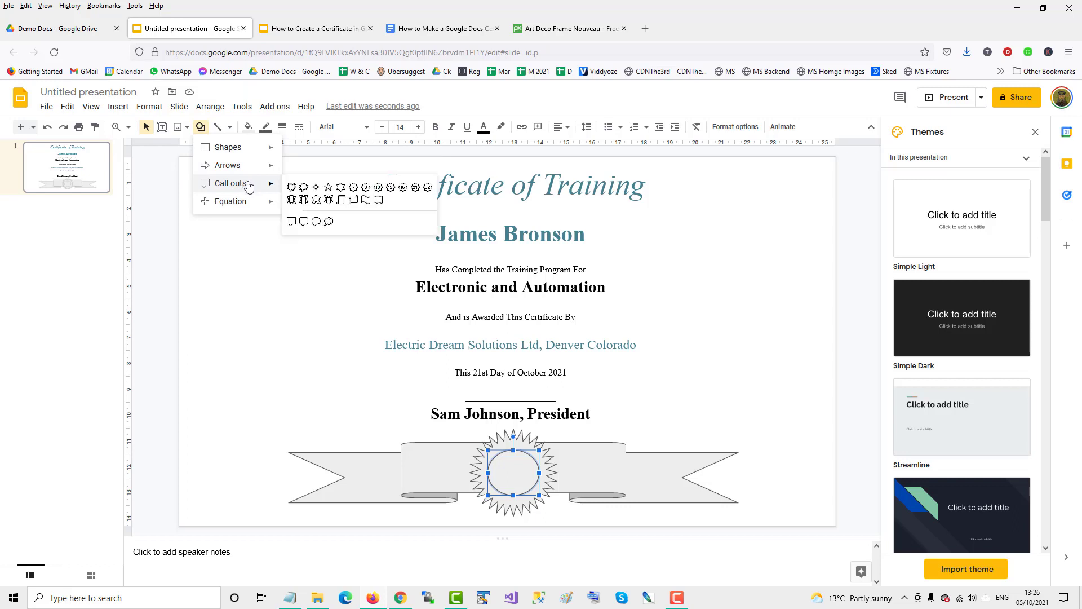
mouse_move(256, 152)
click(291, 173)
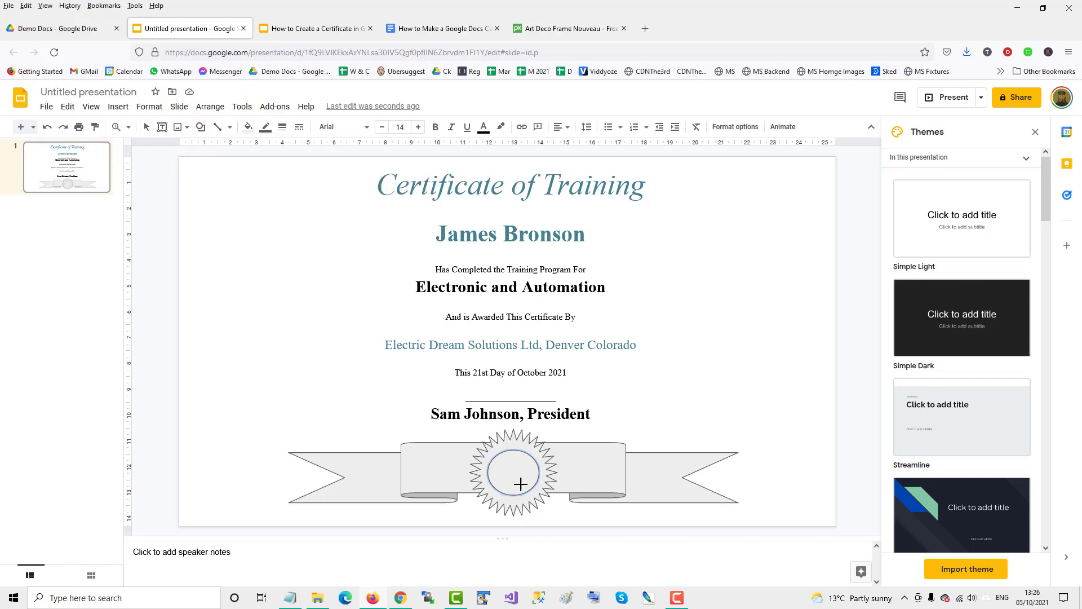
drag(496, 458, 530, 485)
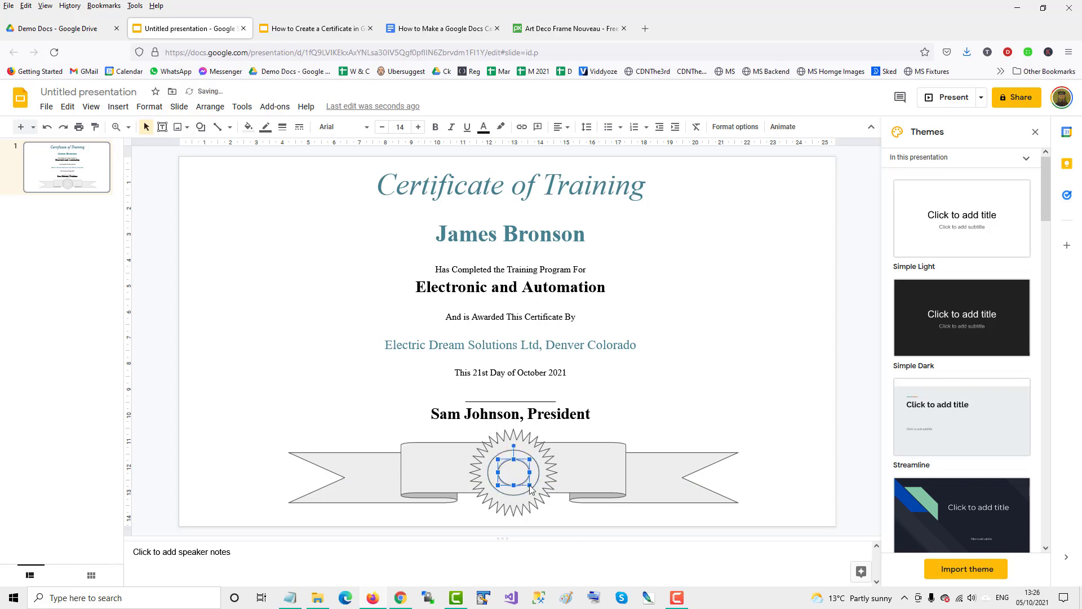
click(593, 481)
click(514, 477)
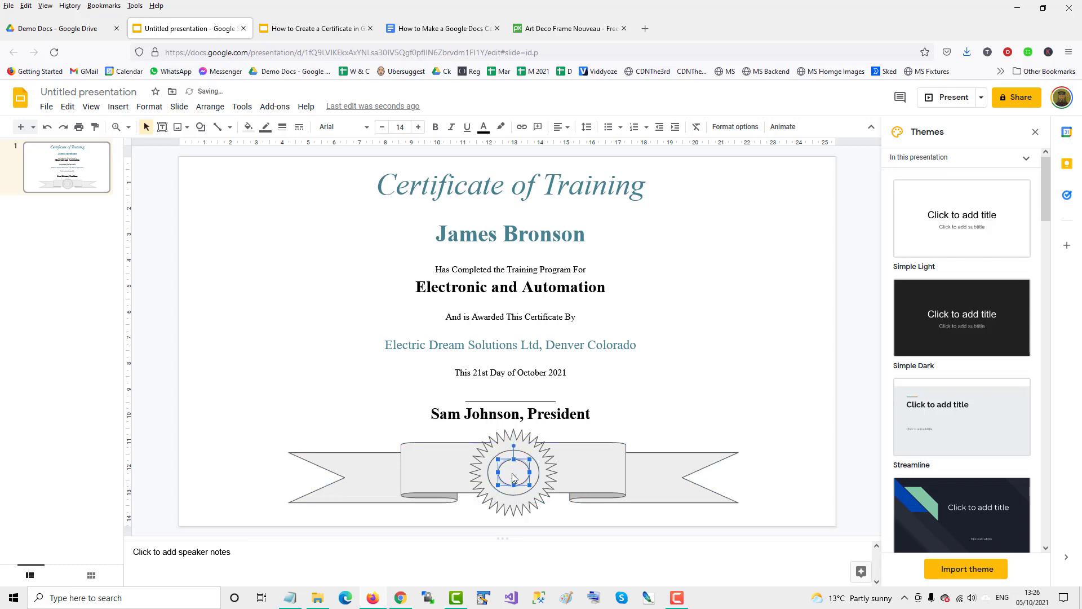
click(671, 421)
click(785, 500)
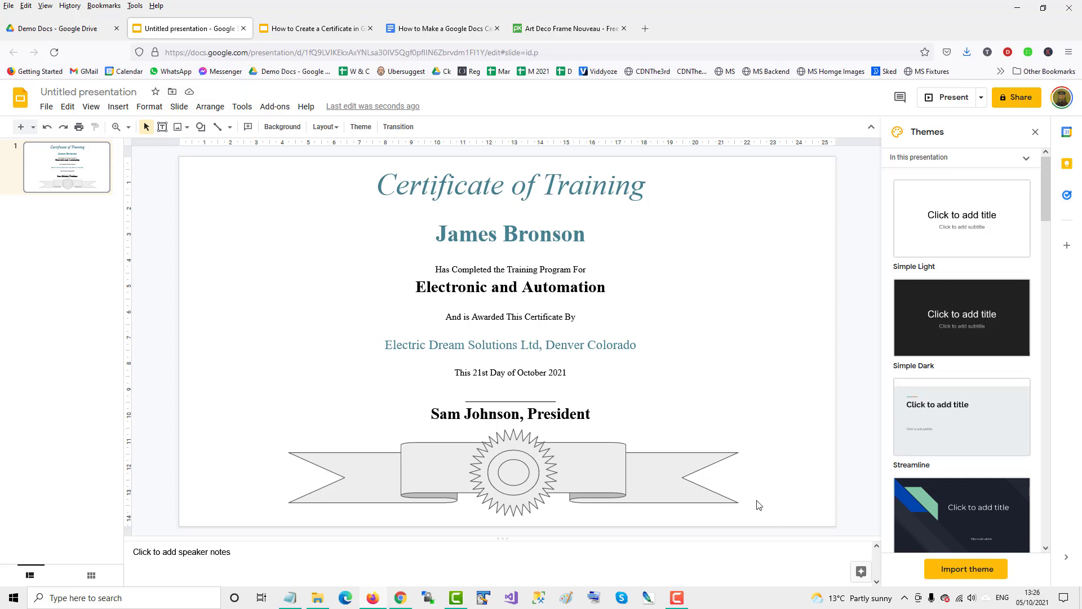
Fill the ribbon banner blue, then switch it to a light blue swatch
click(589, 467)
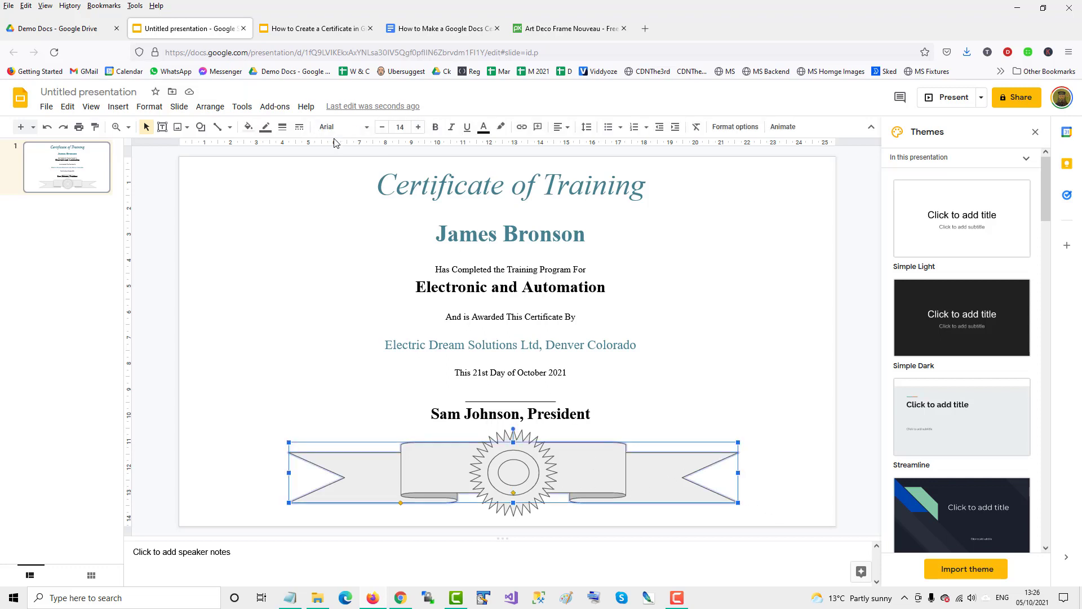
click(248, 127)
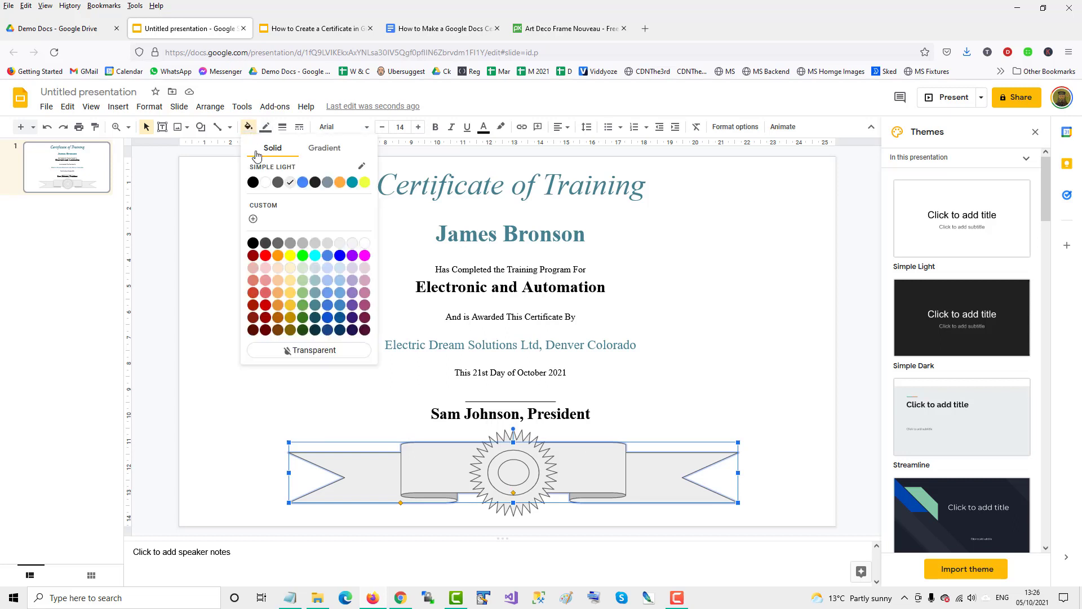
click(340, 306)
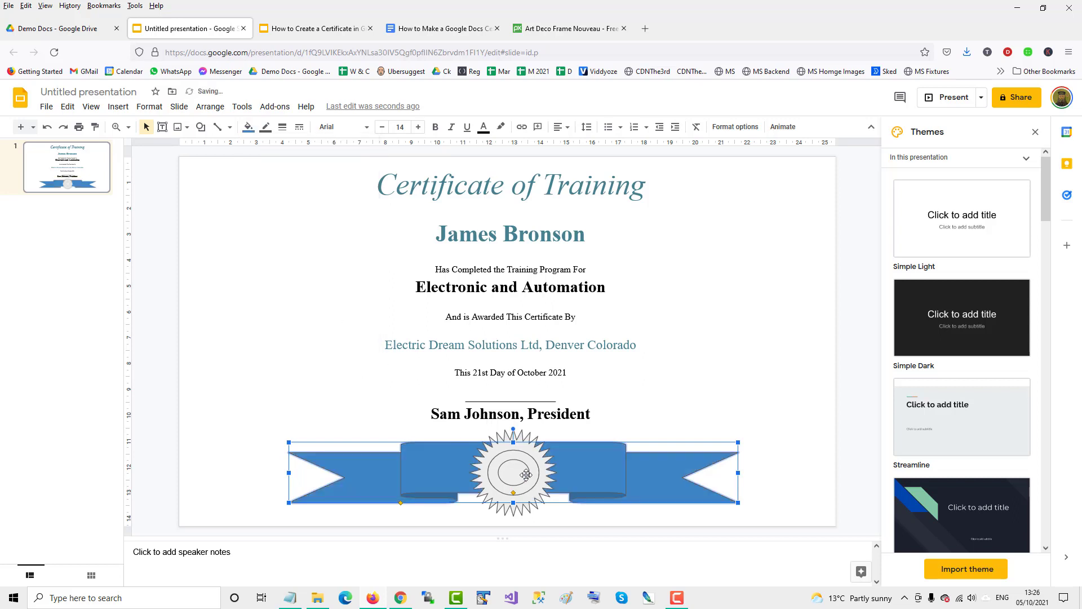
click(248, 126)
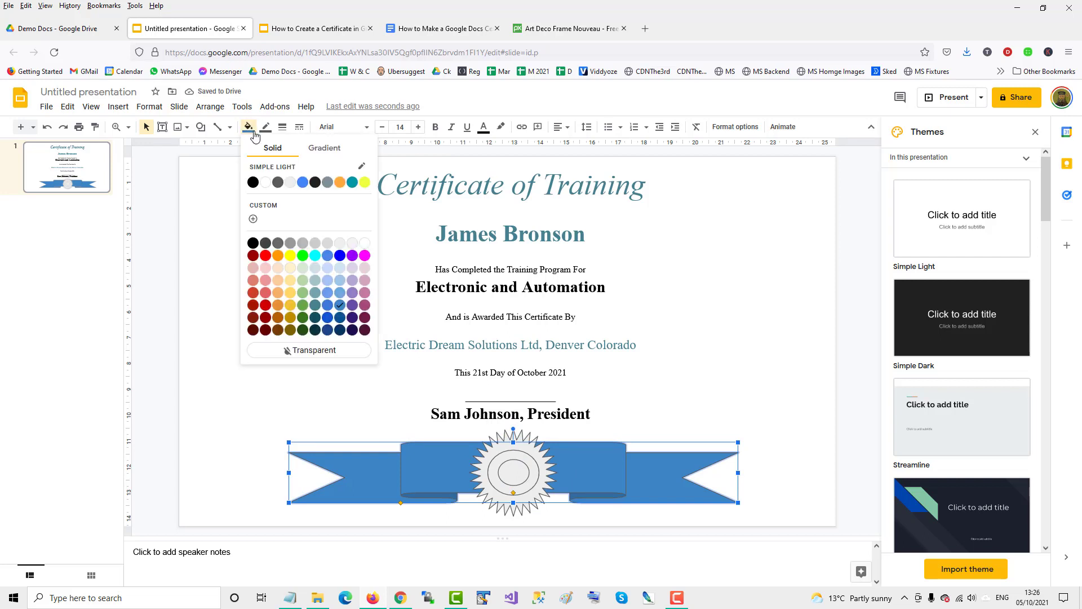
click(341, 283)
Fill the seal's inner oval light blue and the starburst light cornflower blue
click(517, 470)
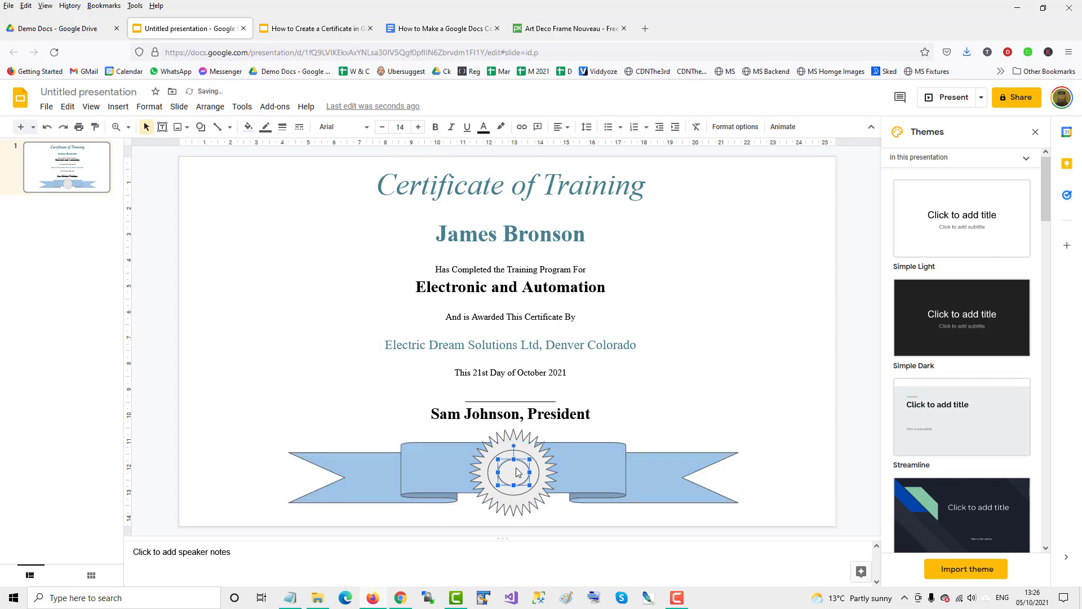
click(248, 127)
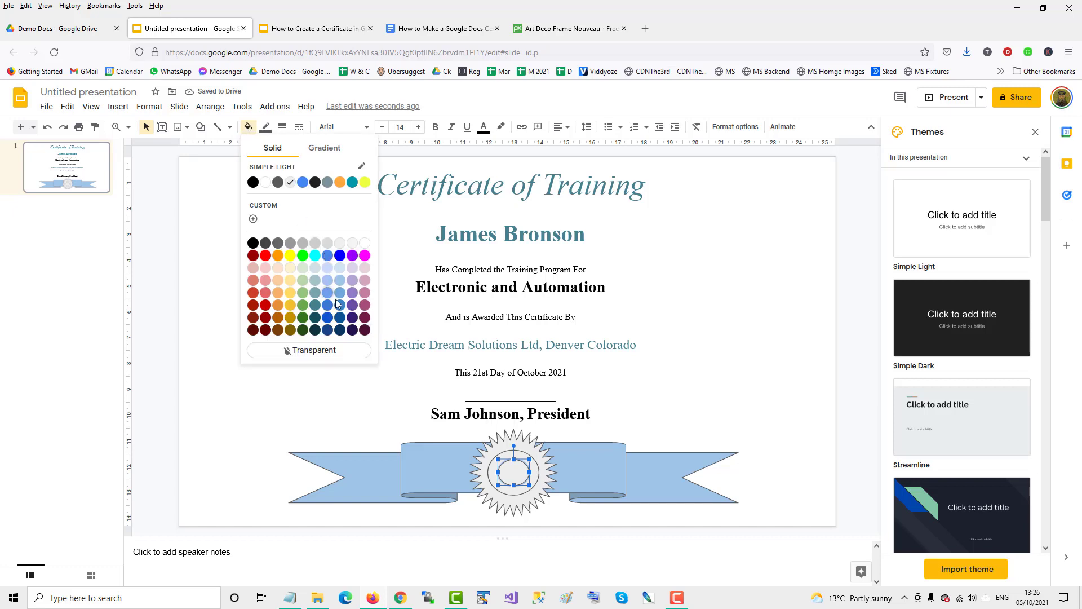
click(329, 280)
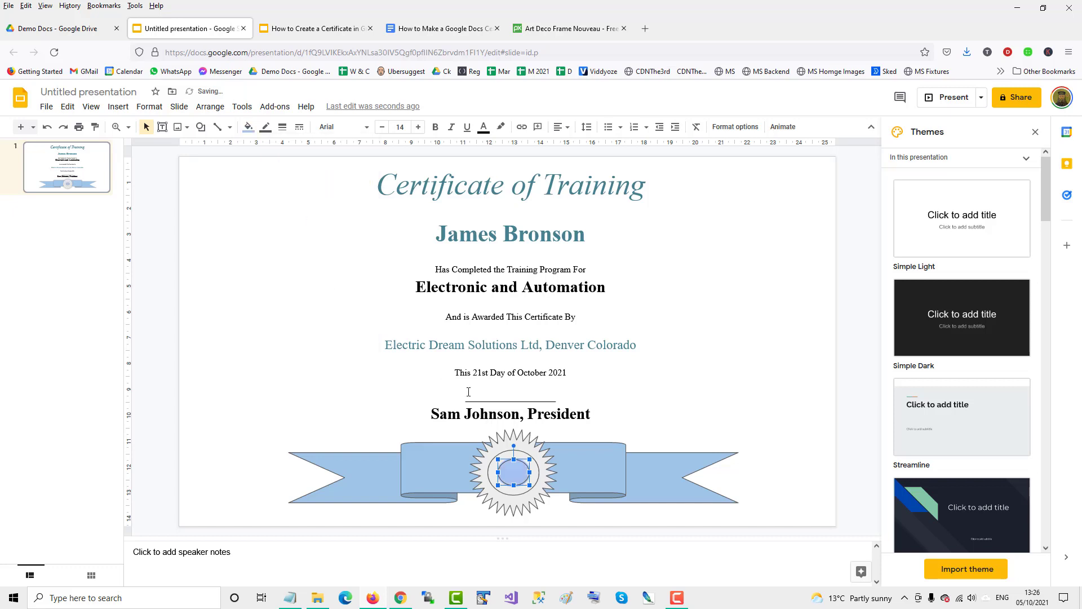
click(540, 457)
click(249, 128)
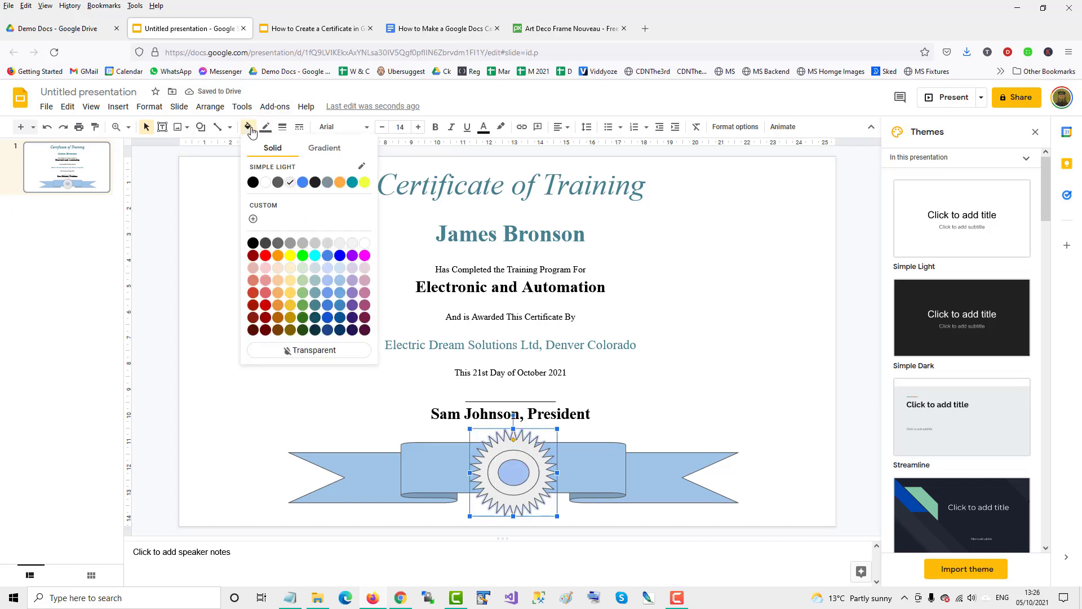
click(328, 280)
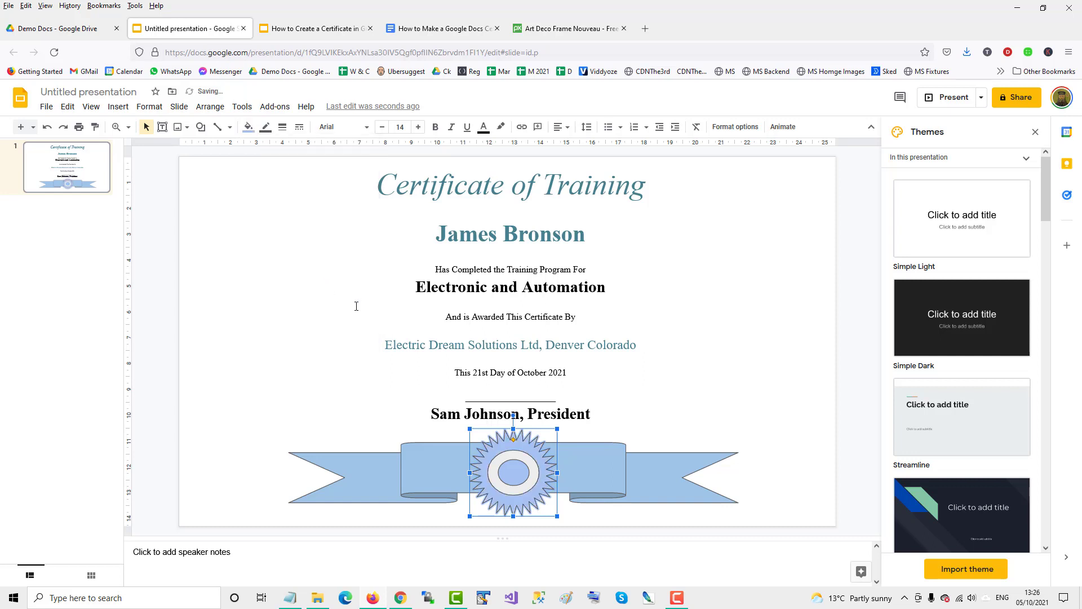
Fill the white ring inside the seal light blue and deselect everything
click(531, 462)
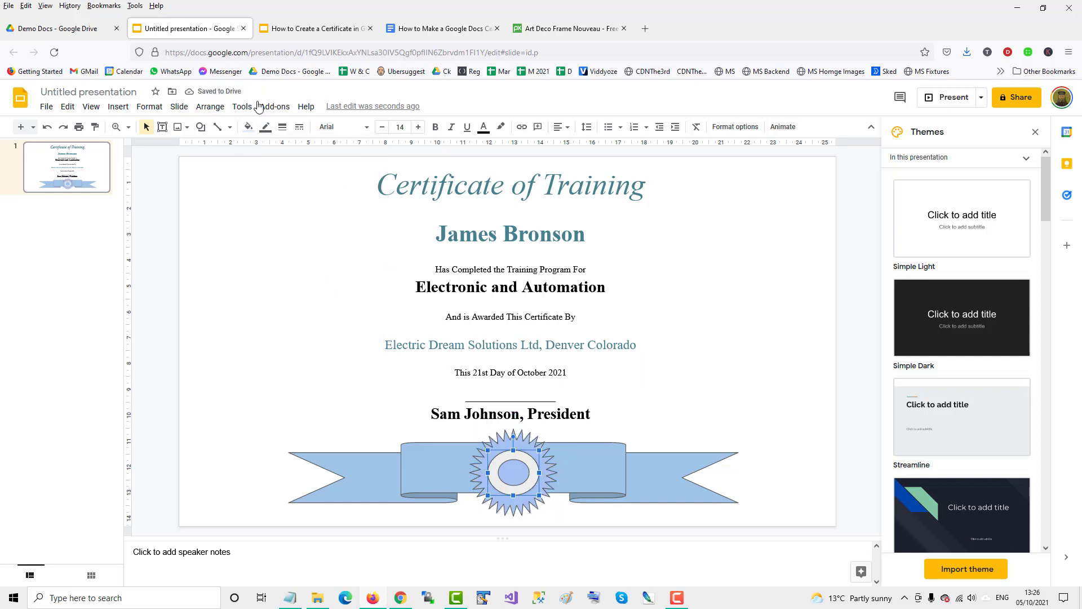
click(249, 128)
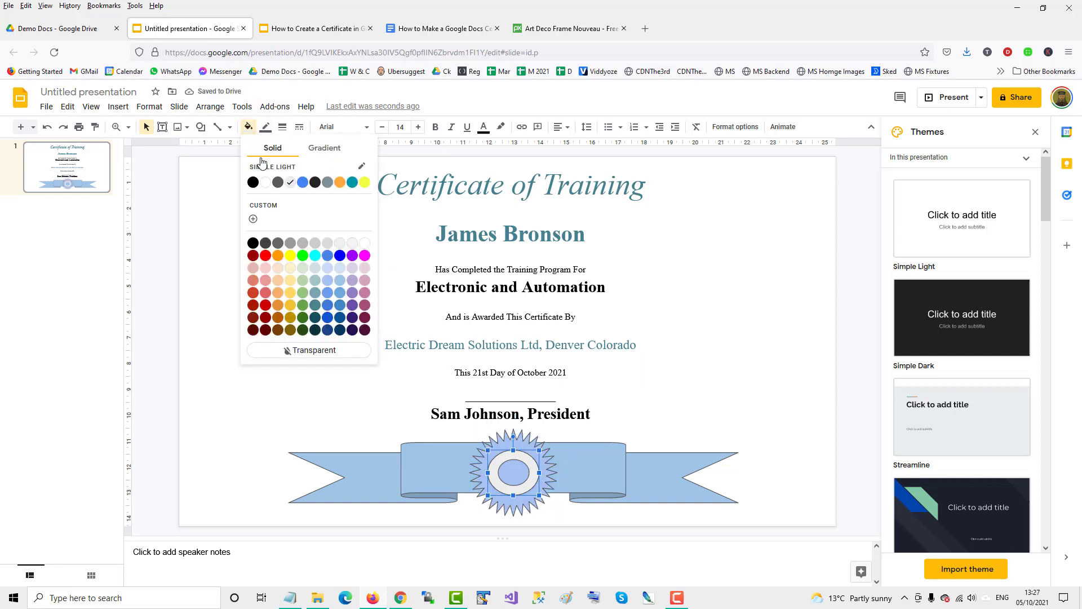
click(327, 271)
click(729, 404)
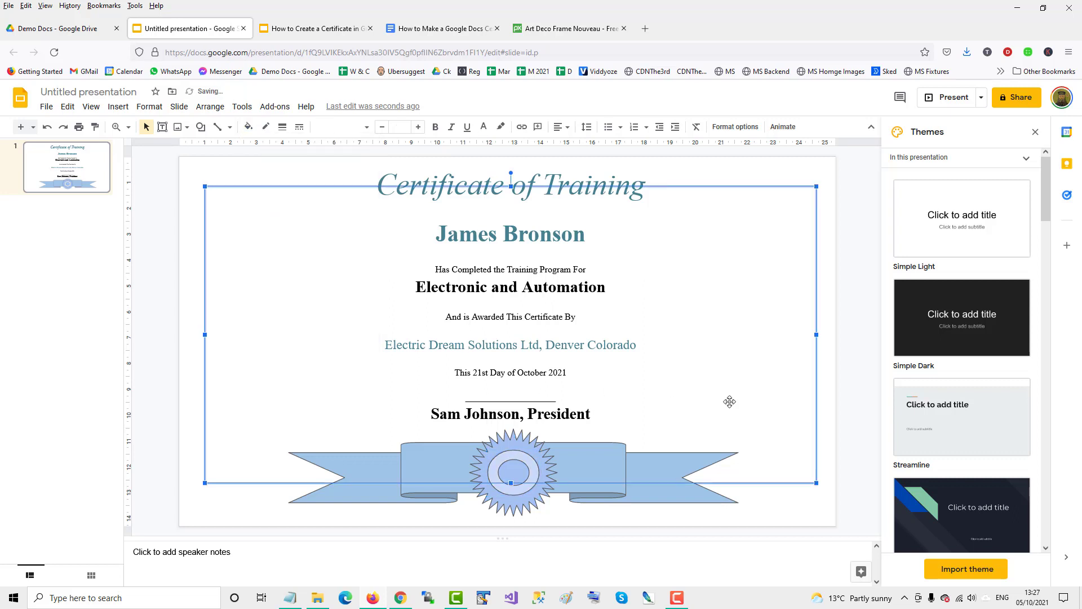
click(853, 392)
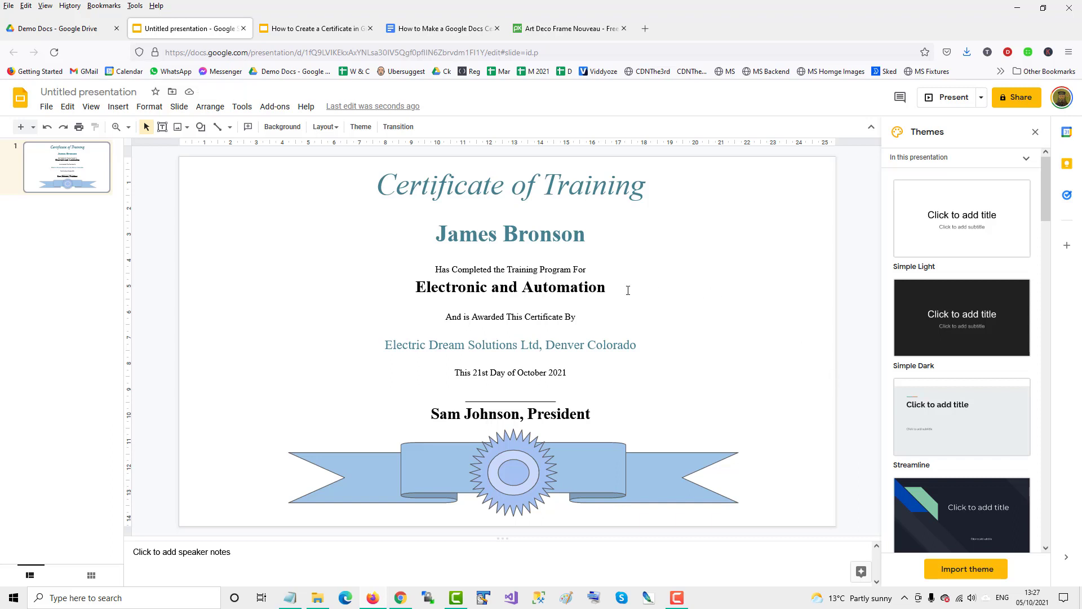
click(564, 282)
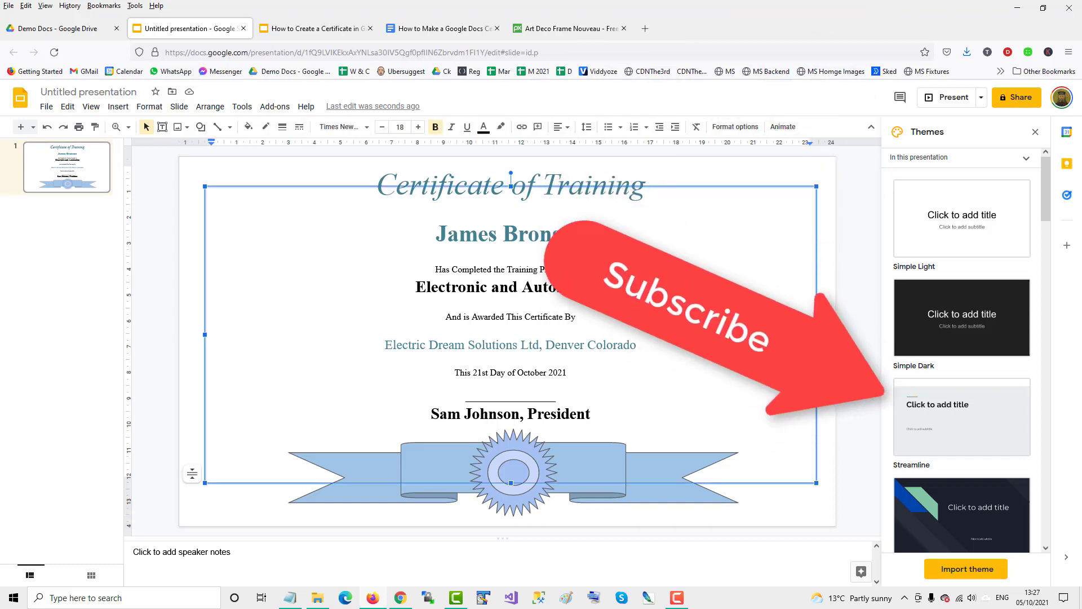
click(841, 509)
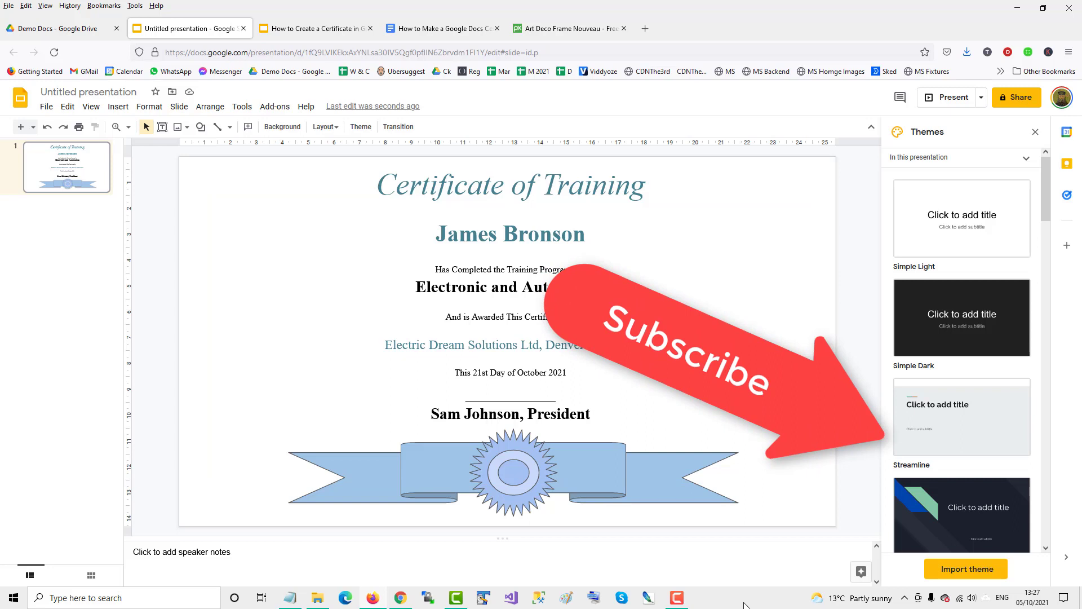